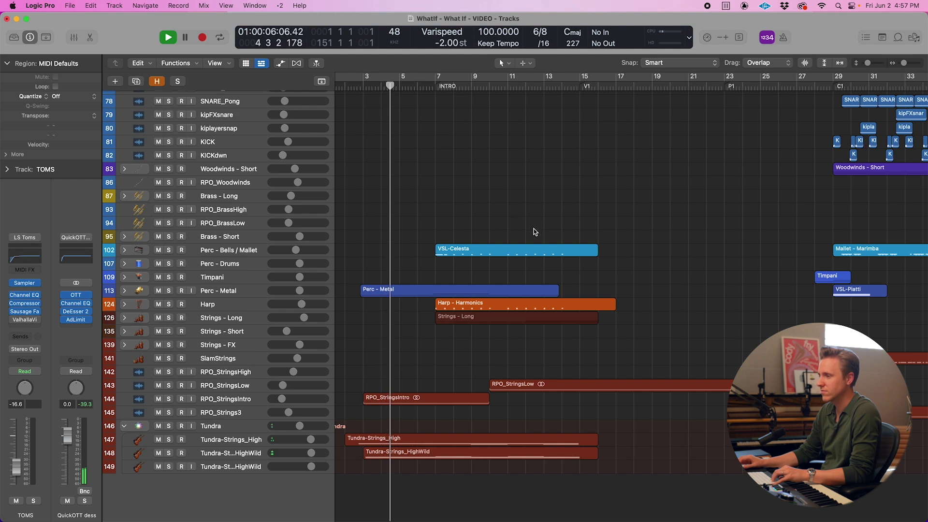
Step: Solo the Harp track during intro playback to hear it alone, and unsolo it
key(super+Right)
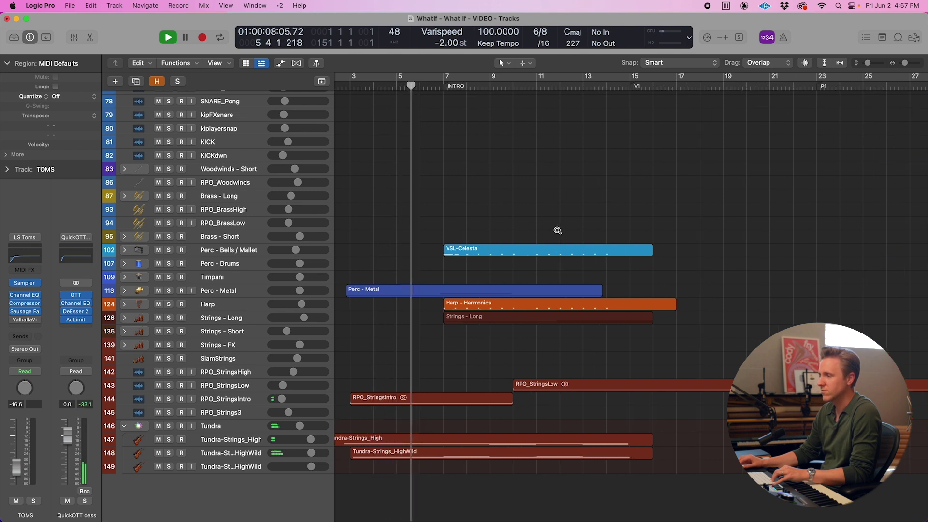
scroll(557, 230, left, 4)
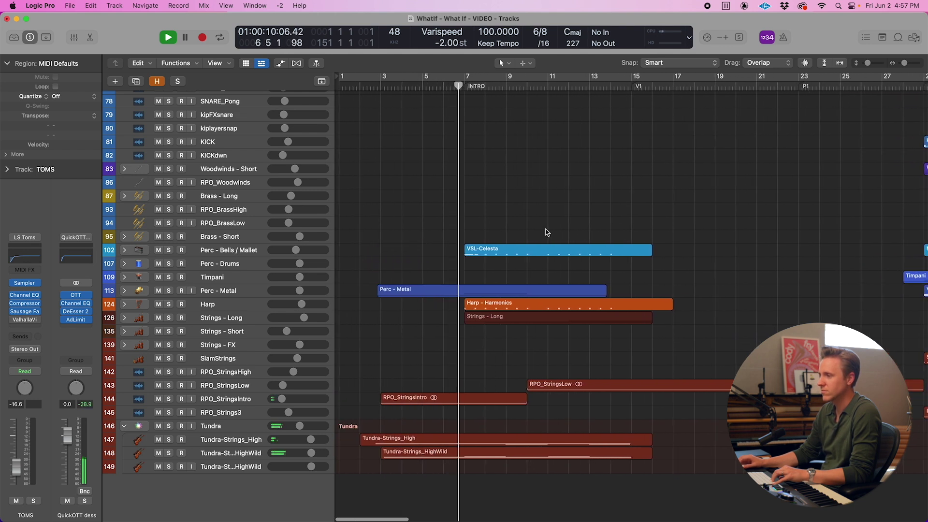
click(235, 304)
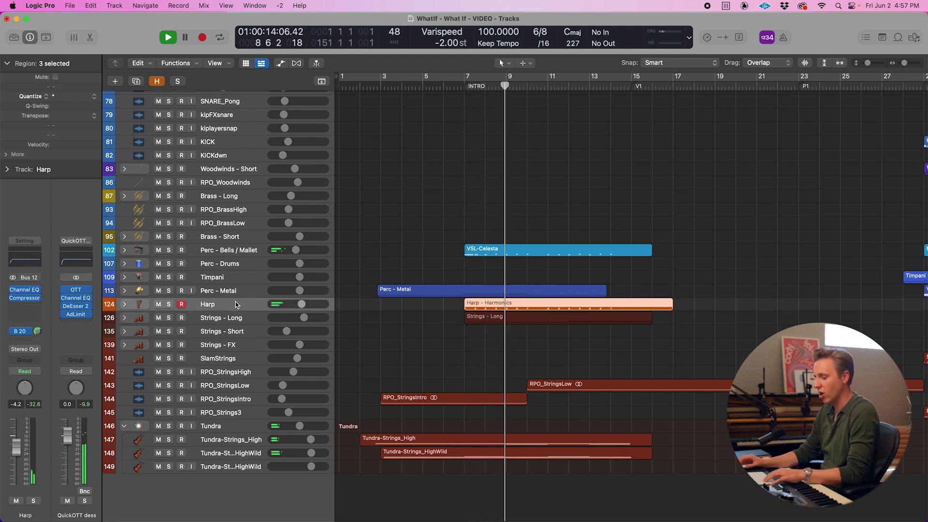
key(s)
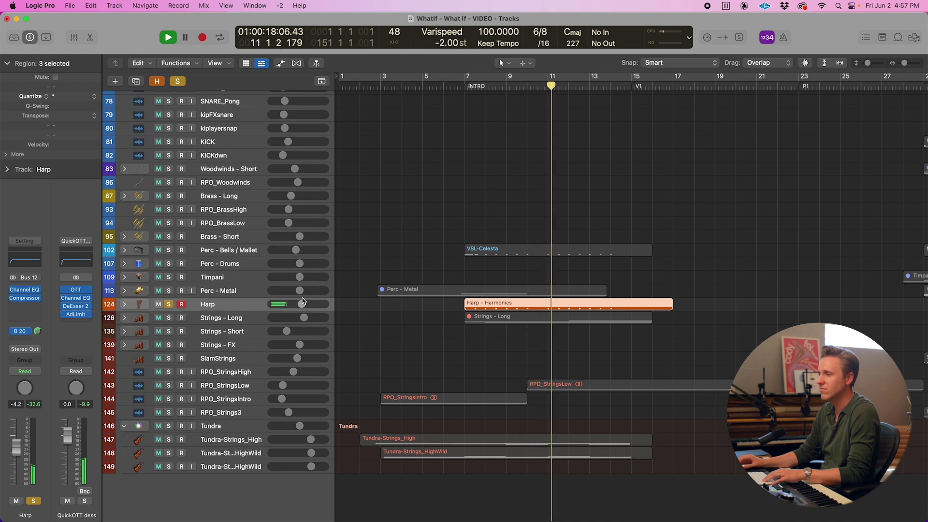
key(s)
Step: Solo the PIANO_LEAD track to audition it, unsolo it and stop playback
scroll(425, 263, up, 15)
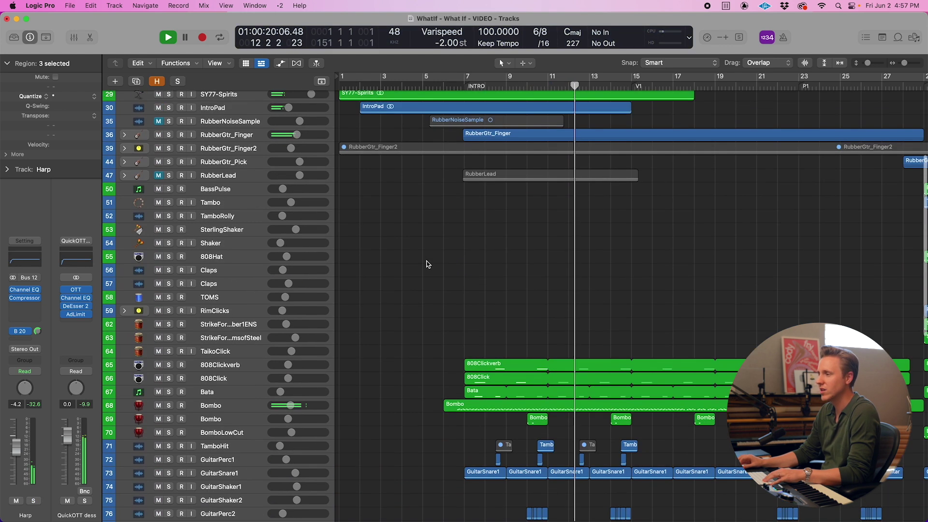
scroll(426, 263, up, 3)
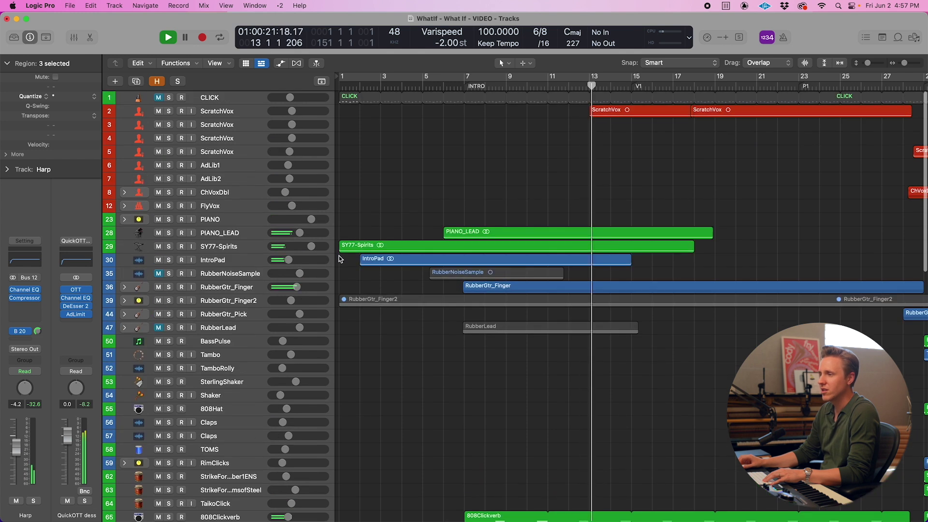
click(254, 233)
key(s)
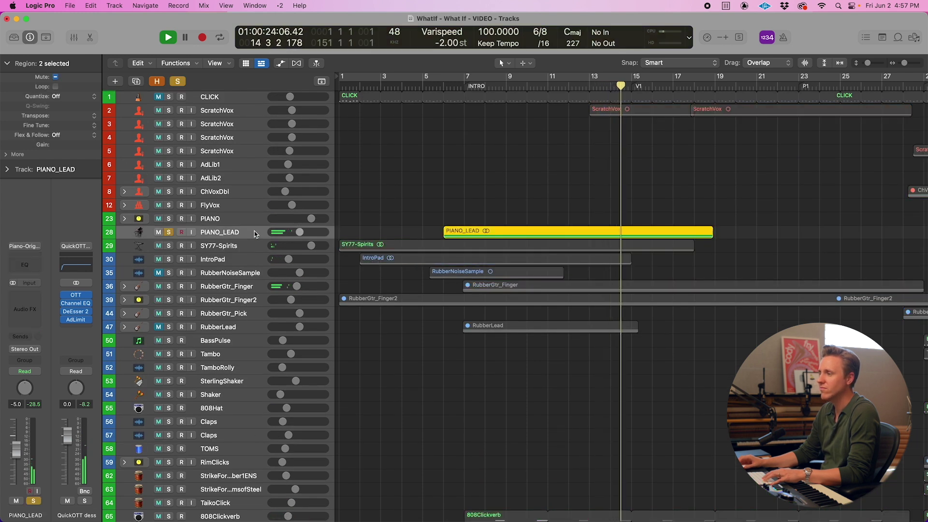
key(s)
key(super+Left)
key(space)
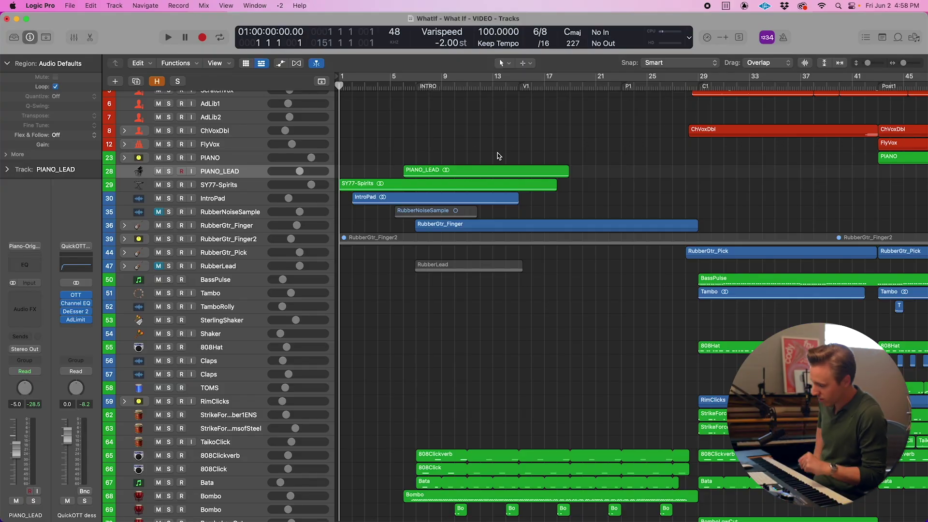
Step: Solo the RubberGtr_Finger track and play it back on its own
scroll(386, 213, up, 3)
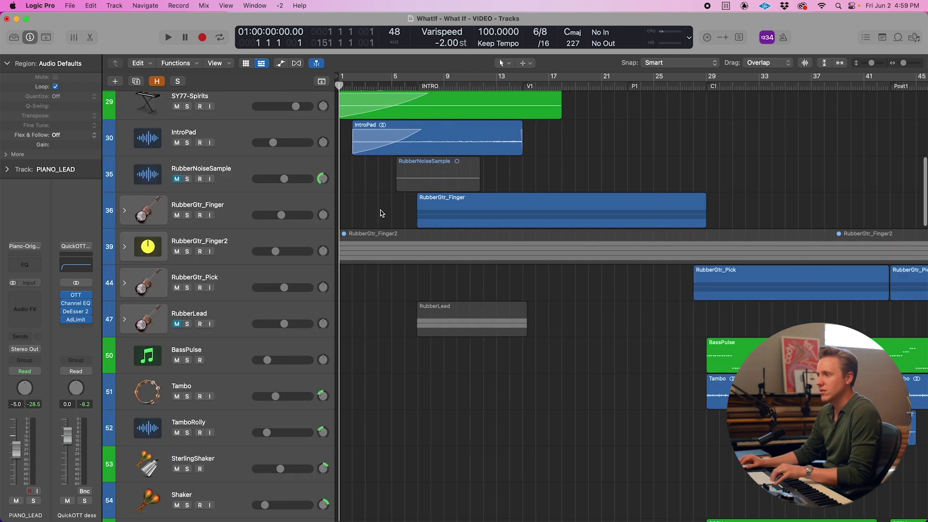
click(245, 212)
key(s)
key(space)
scroll(636, 164, up, 3)
scroll(636, 163, down, 3)
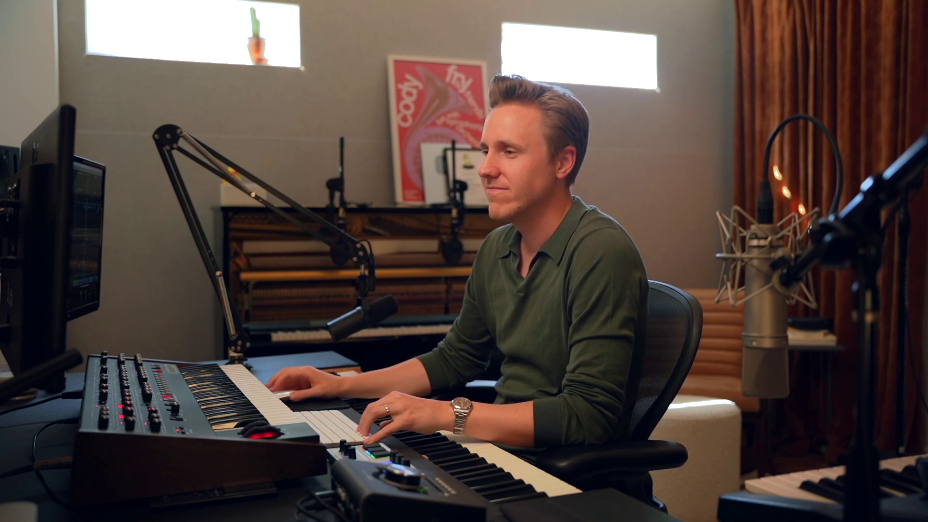
Step: Open the Kontakt instrument on the Tundra-Strings_High track, view its Strings High patch, and close the plug-in
click(191, 396)
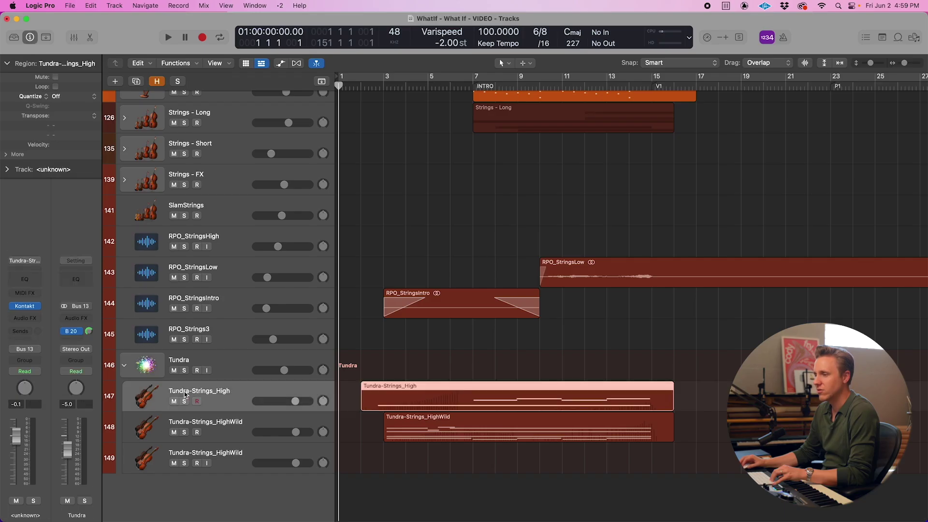
click(25, 306)
drag(558, 149, 465, 85)
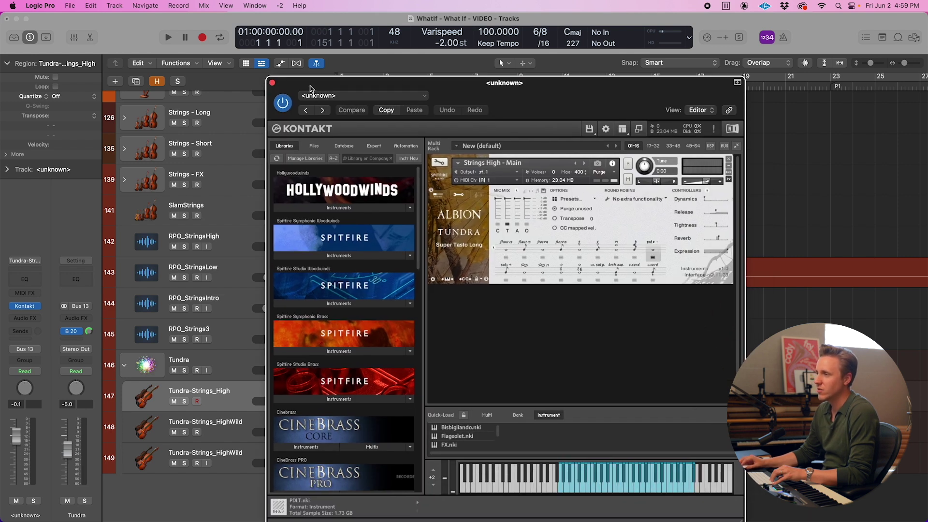
drag(310, 89, 250, 51)
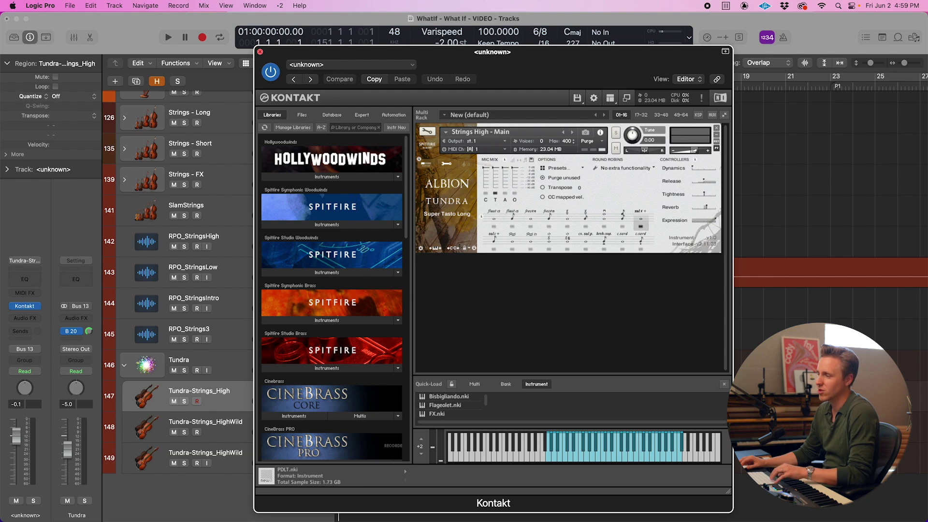
click(260, 52)
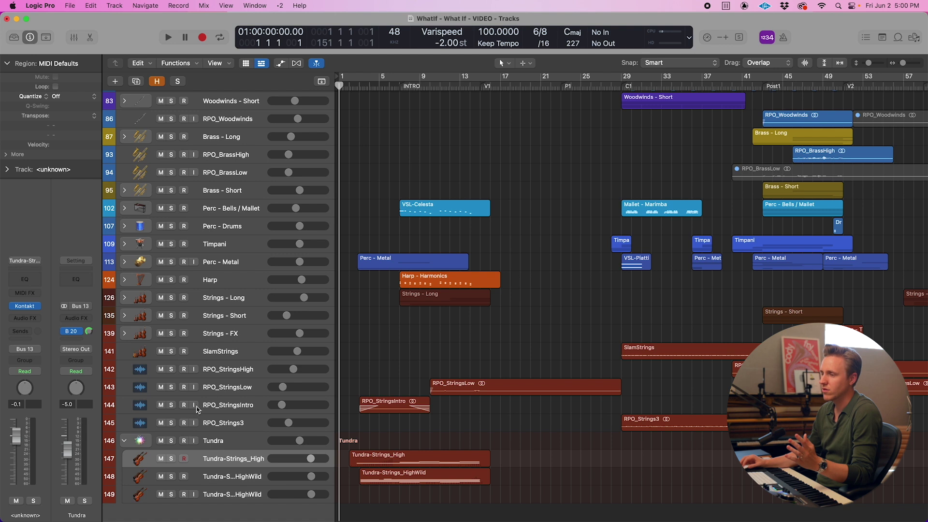
Step: Open the Kontakt instrument on Bombo track 68, view its Chilean Bombo patch, and close the plug-in
scroll(496, 348, down, 5)
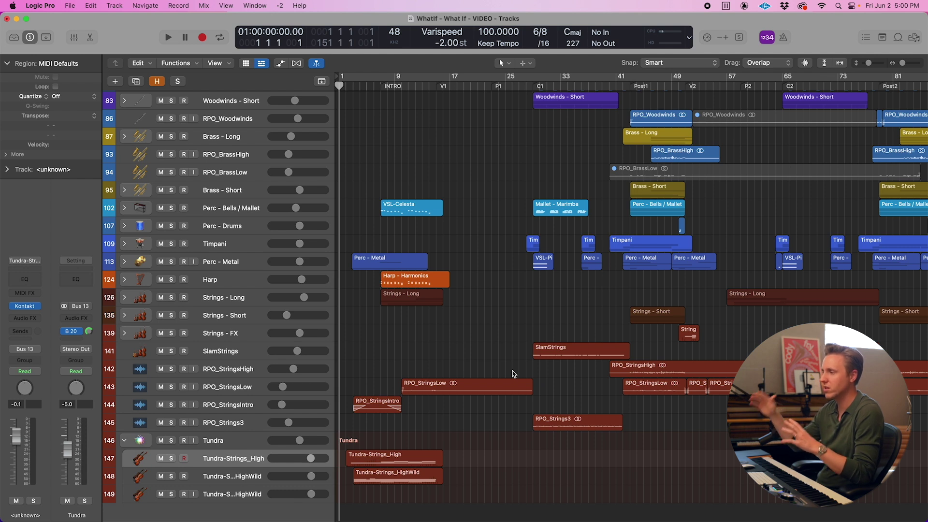
scroll(541, 318, up, 4)
key(super+Right)
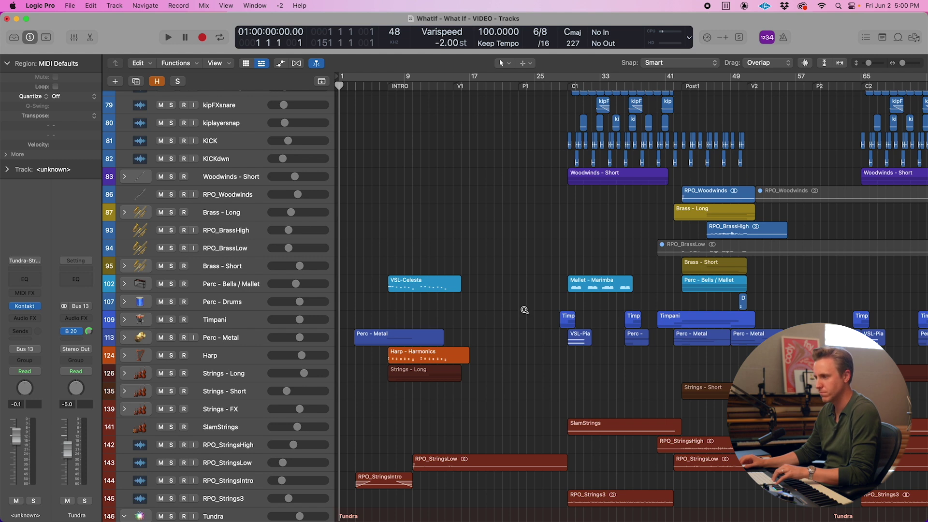
scroll(523, 310, up, 6)
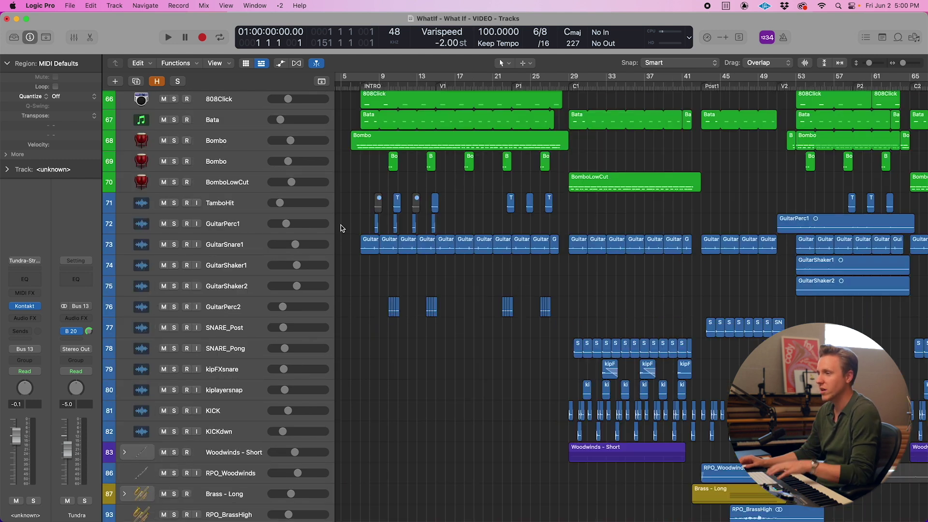
scroll(425, 214, up, 3)
click(232, 193)
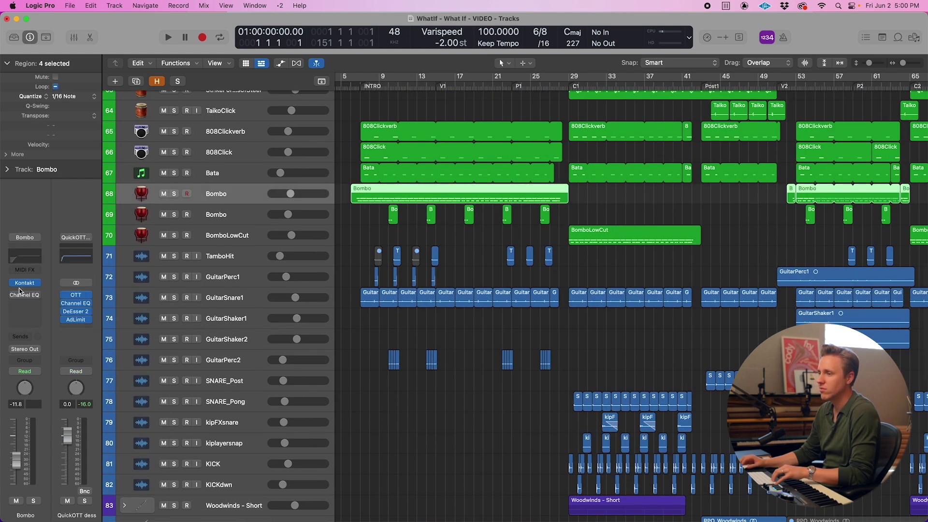
click(22, 285)
drag(519, 148, 422, 55)
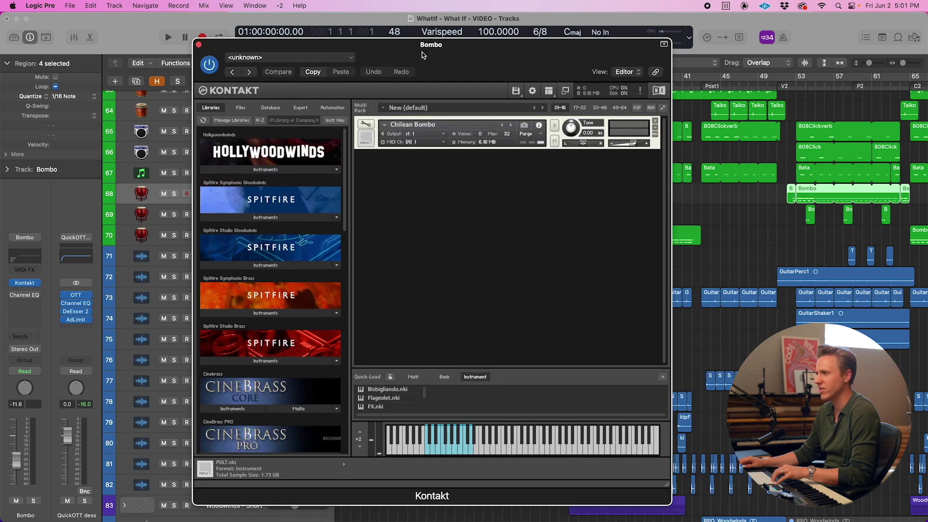
click(198, 44)
Step: Solo the guitar percussion tracks from GuitarPerc1 through GuitarPerc2, audition them in the V2 section, stop playback and clear the solos
scroll(182, 339, up, 1)
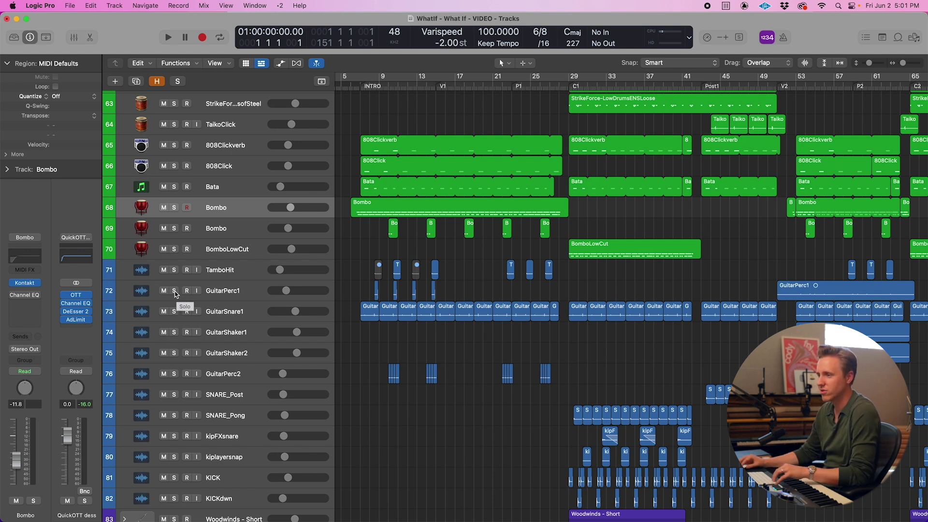
drag(174, 292, 172, 355)
scroll(664, 275, right, 5)
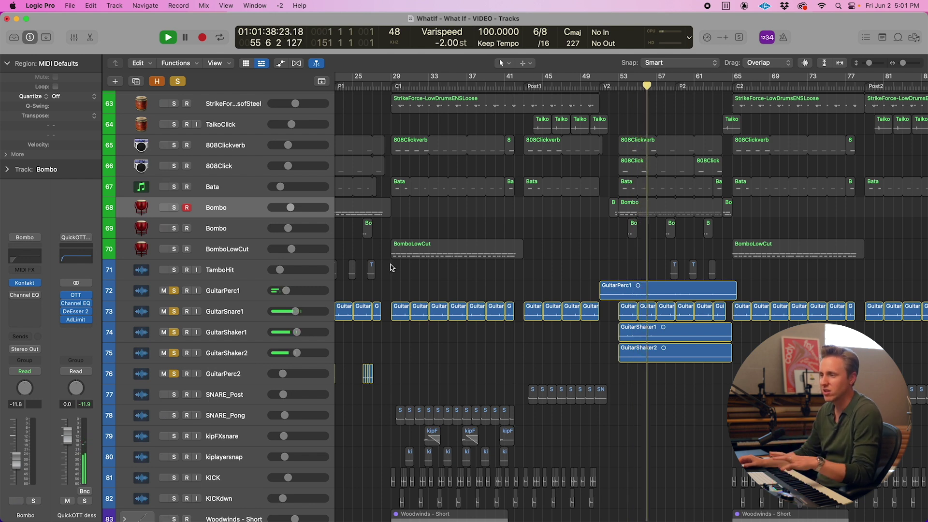
key(space)
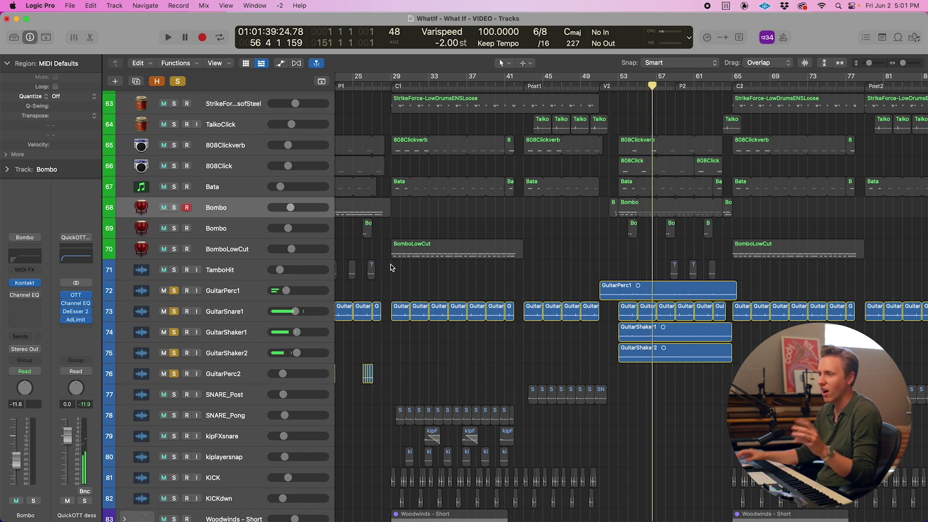
alt+click(175, 372)
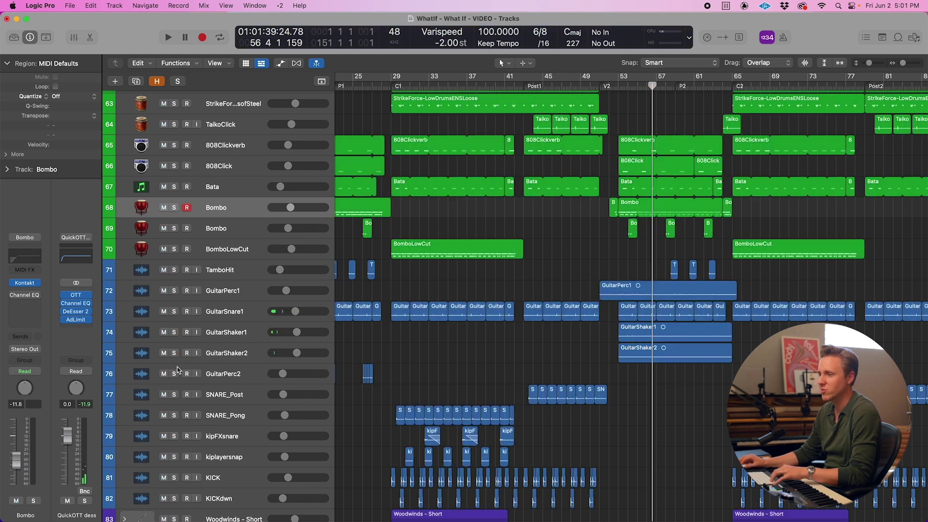
Step: Solo the 808Clickverb, 808Click and Bata tracks and play them from the intro
scroll(529, 303, left, 10)
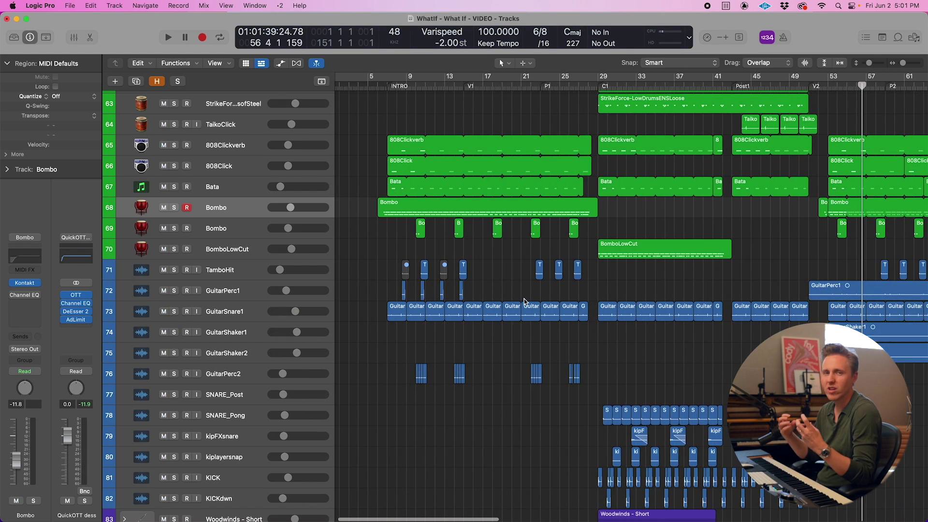
scroll(226, 190, up, 3)
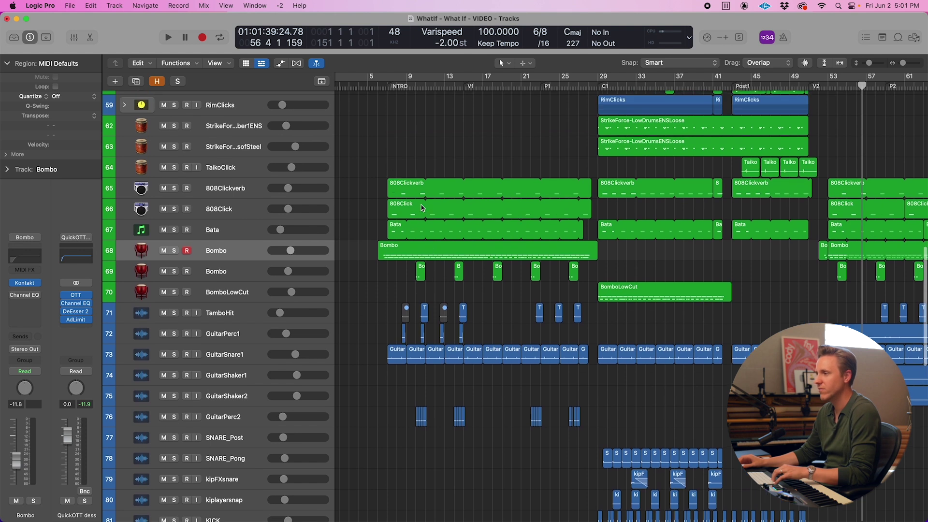
drag(175, 189, 175, 230)
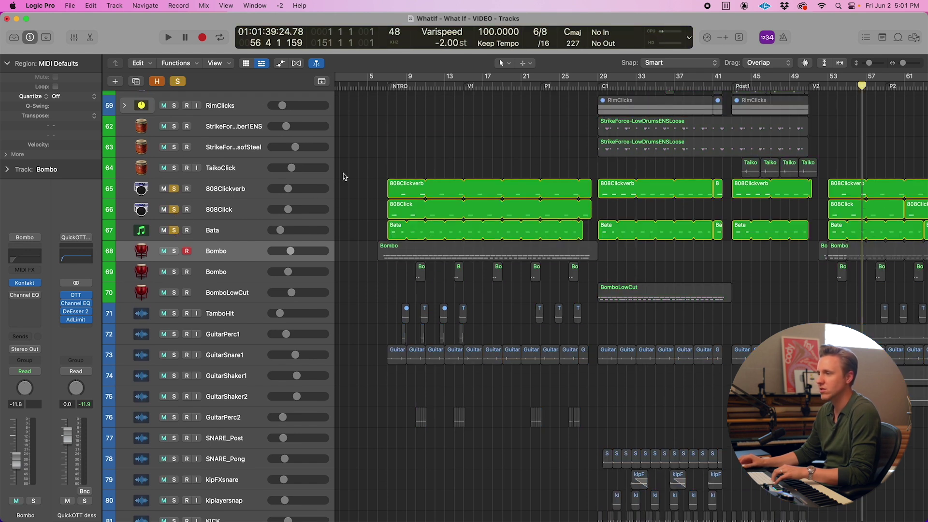
scroll(490, 174, up, 3)
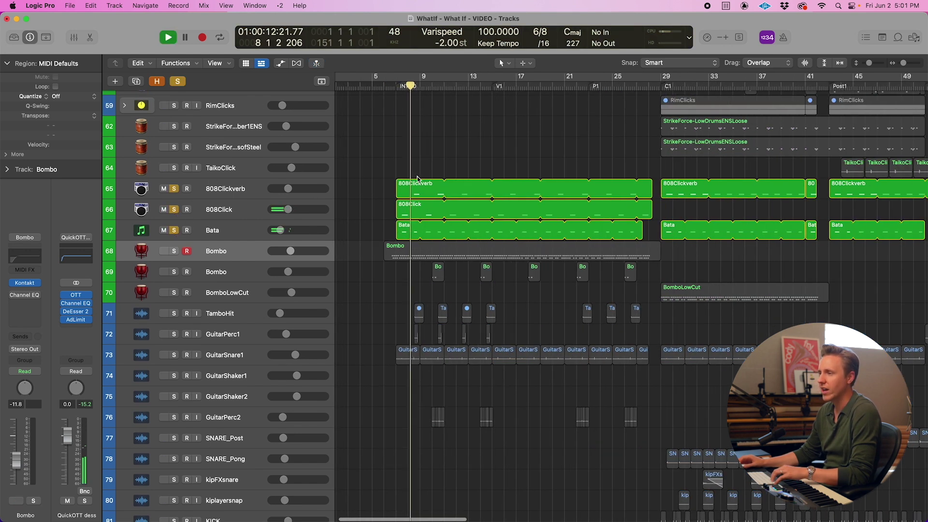
Step: Add the Bombo, TamboHit and guitar percussion tracks to the solo and listen to the combined intro groove
drag(174, 250, 177, 383)
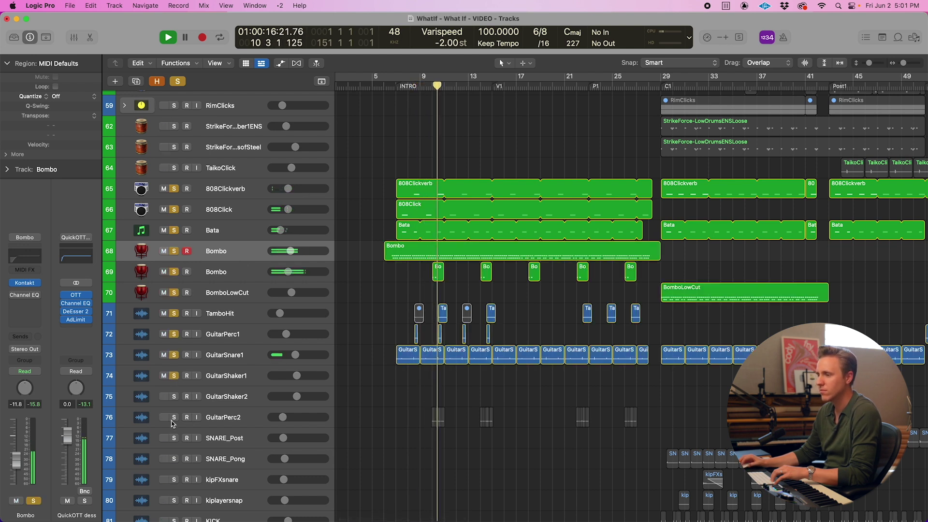
scroll(524, 333, up, 3)
scroll(525, 333, down, 2)
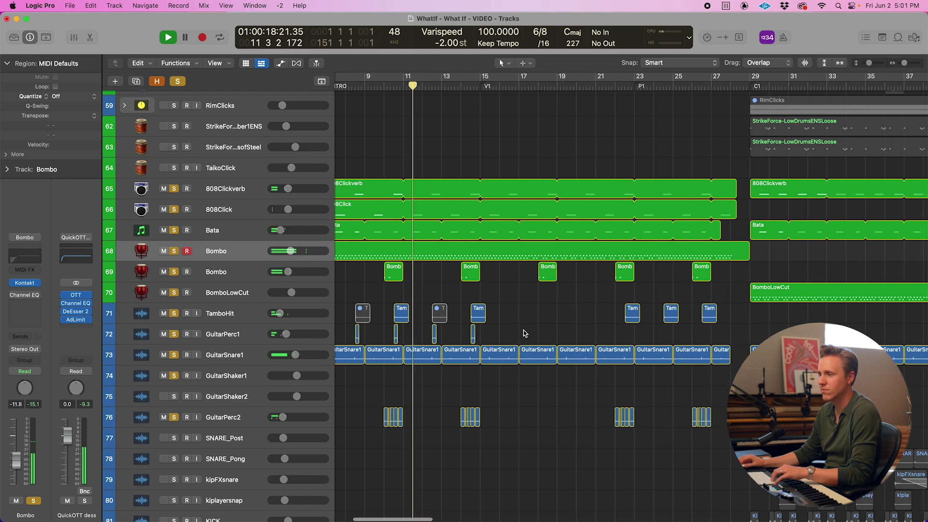
scroll(506, 277, up, 3)
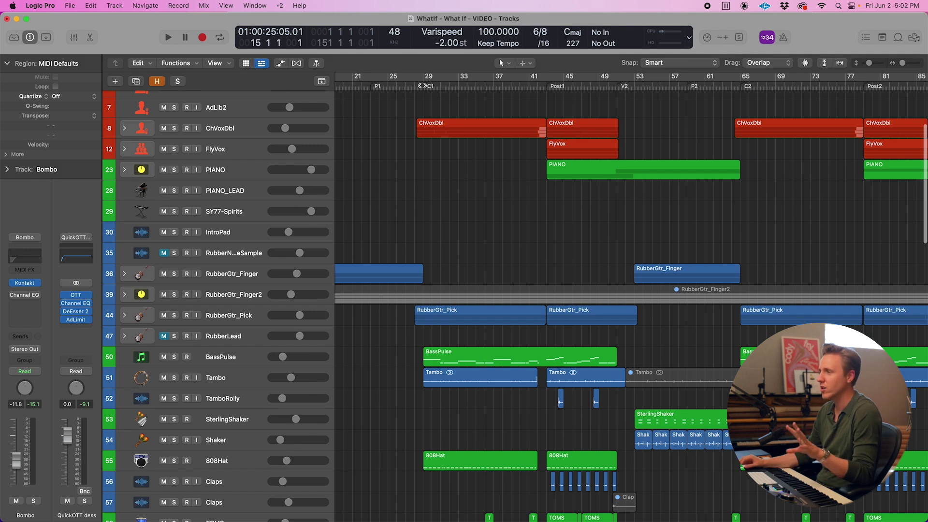
Step: Solo RubberGtr_Finger and RubberGtr_Pick and play the transition into the C1 section
click(421, 85)
scroll(456, 109, up, 3)
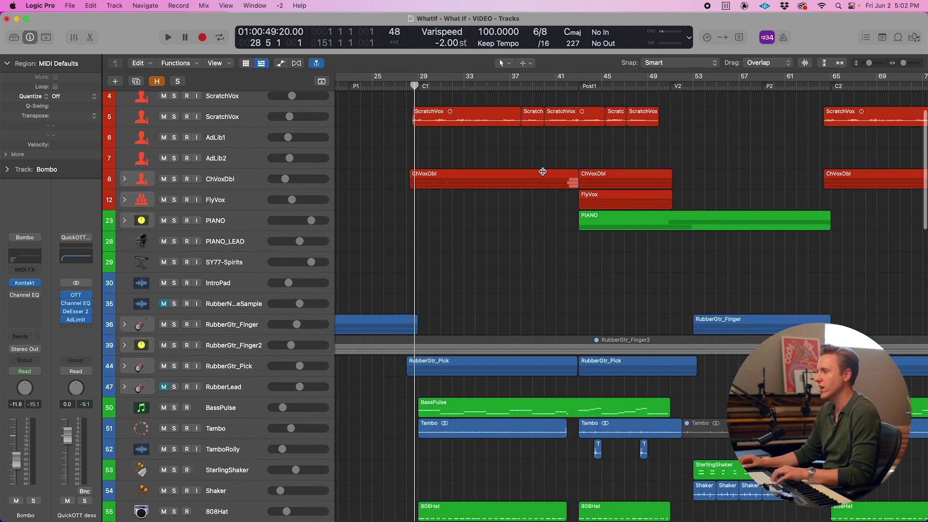
scroll(174, 265, down, 3)
click(174, 263)
click(174, 304)
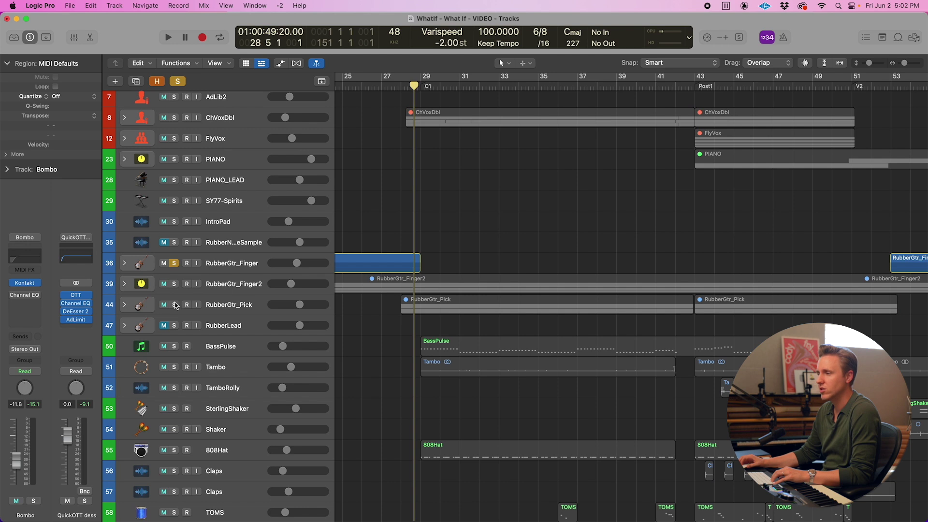
click(365, 86)
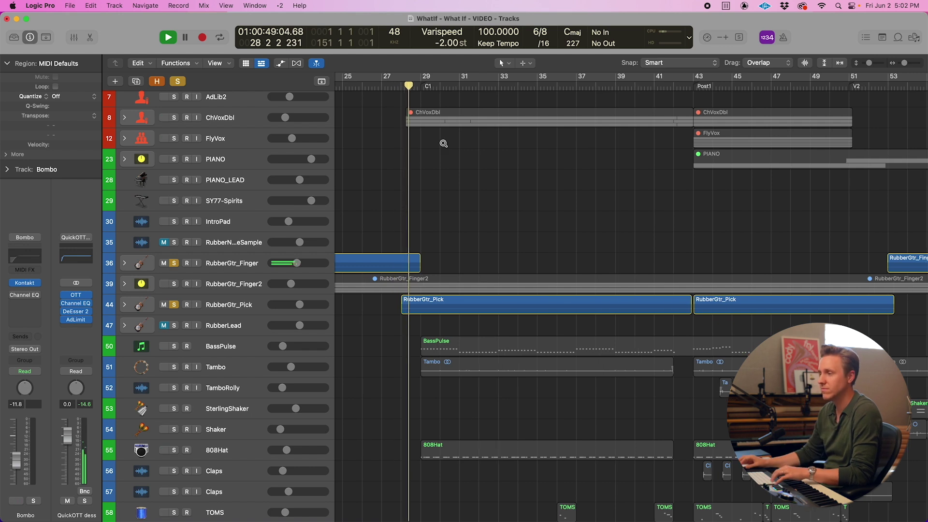
Step: Listen to the two soloed StrikeForce drum tracks at the start of C1, and stop playback
scroll(443, 143, down, 2)
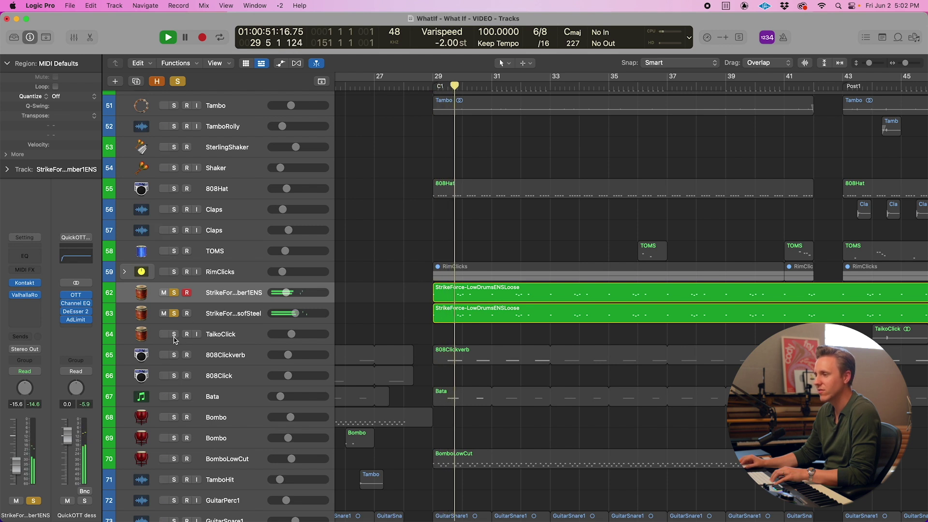
key(space)
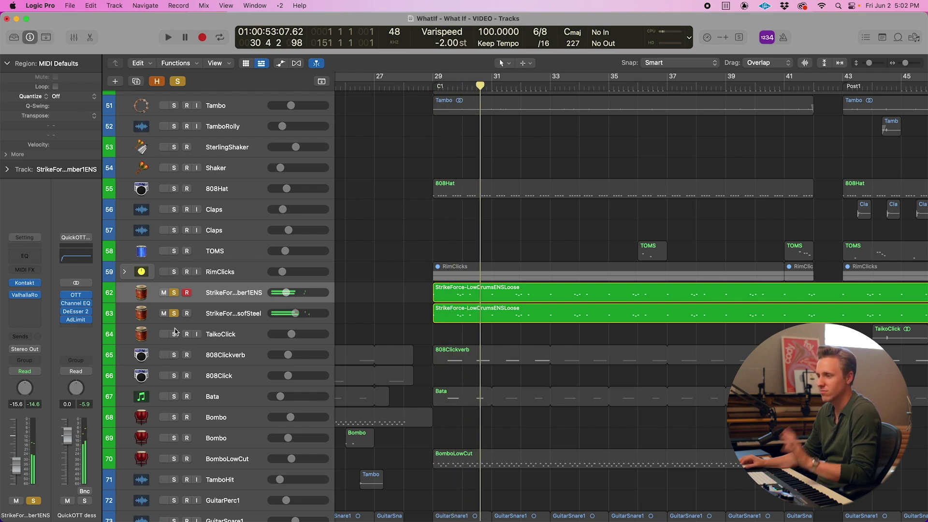
Step: Add the tracks from TaikoClick down to BomboLowCut to the solo and play them from the start of C1
drag(174, 461, 178, 334)
click(233, 464)
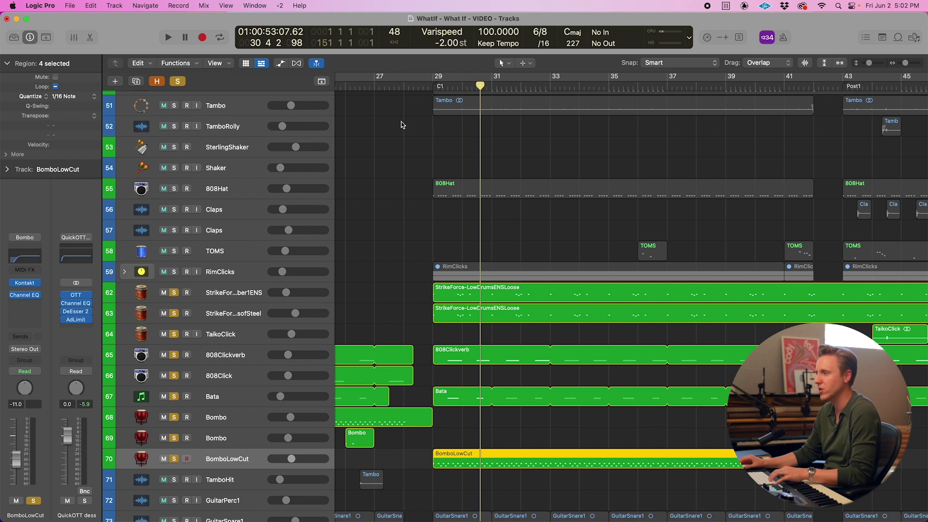
click(430, 88)
key(space)
key(cmd+Right)
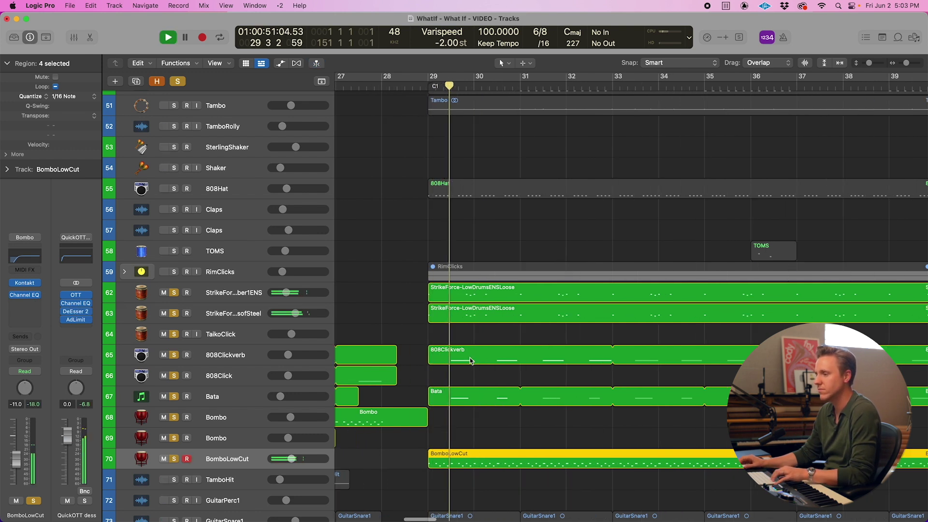
key(super+Left)
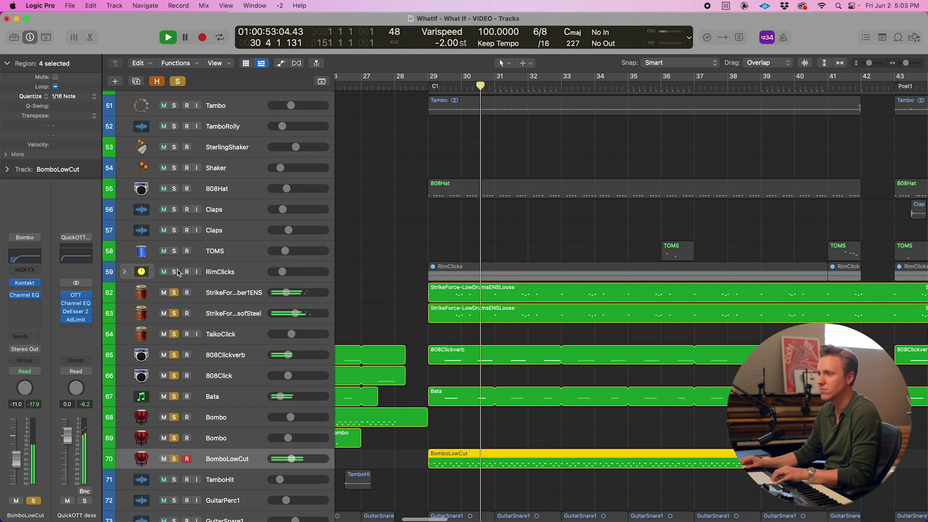
Step: Add the RimClicks, 808Hat, Tambo and TOMS tracks to the solo while C1 plays
click(173, 271)
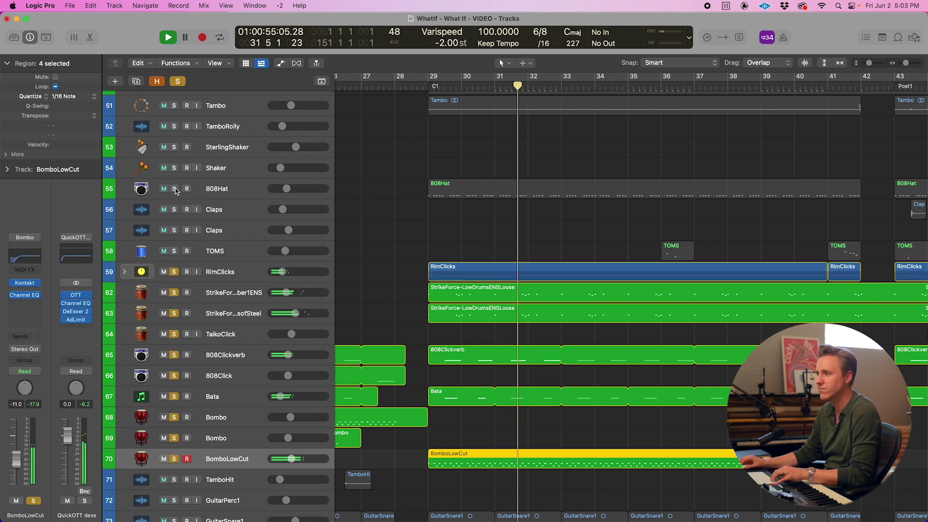
click(174, 188)
scroll(176, 192, up, 4)
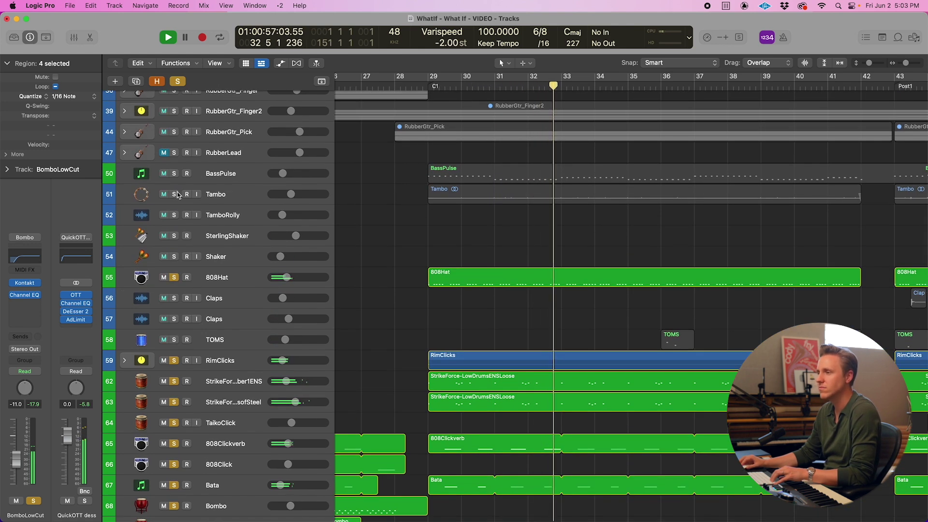
click(174, 194)
scroll(246, 278, down, 3)
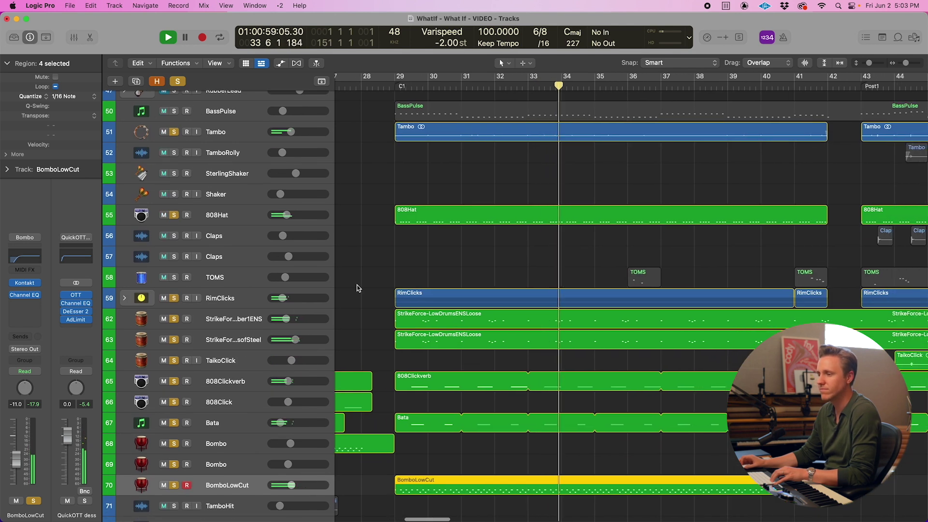
scroll(248, 280, down, 3)
scroll(269, 216, down, 1)
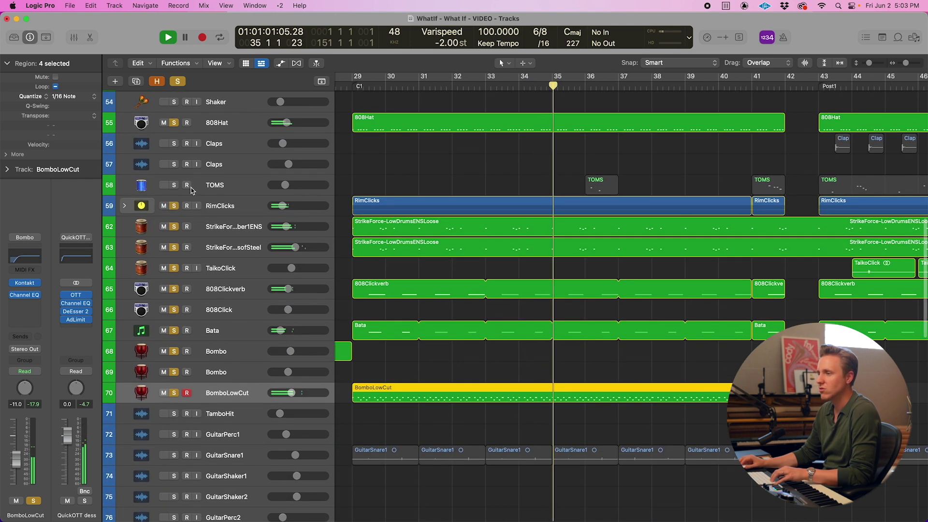
click(174, 185)
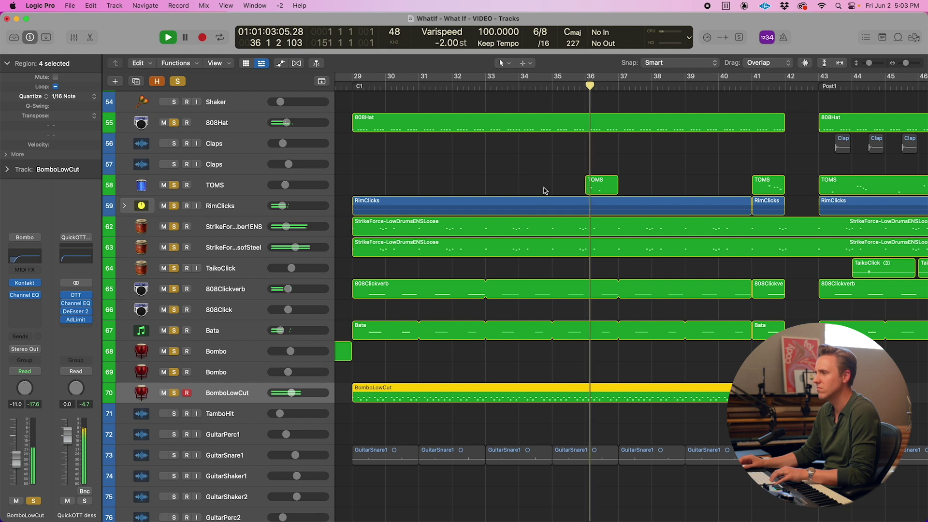
Step: Stop playback and view the TOMS track's Sampler instrument, closing its window again
key(space)
click(211, 193)
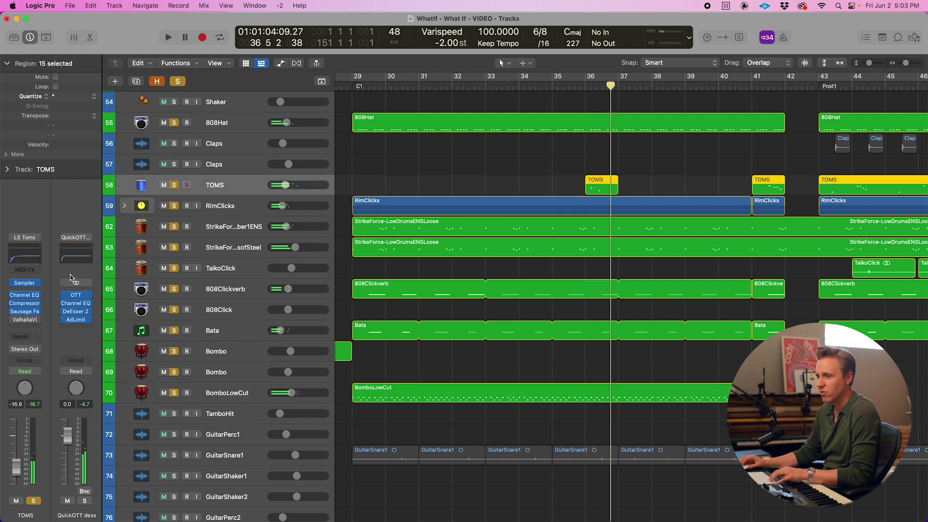
click(26, 284)
drag(534, 134, 522, 92)
click(283, 84)
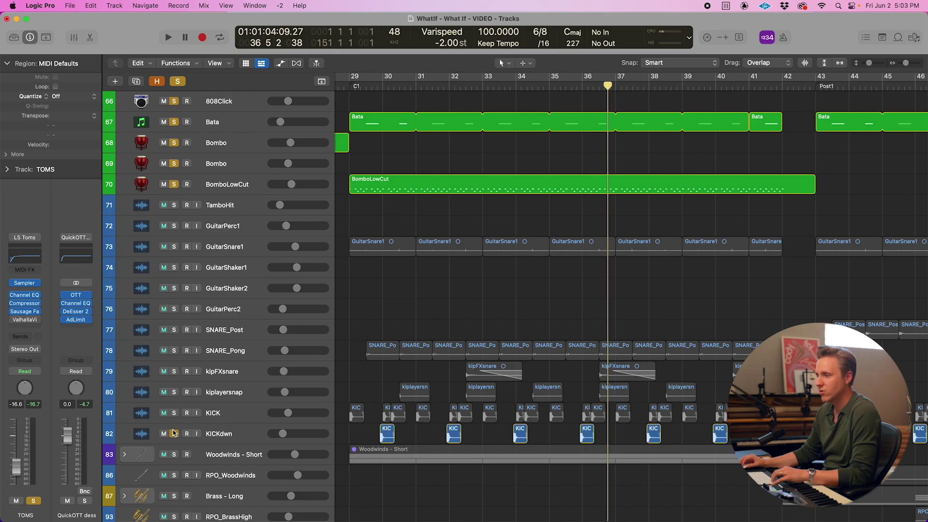
Step: Add the tracks from TamboHit down to KICKdwn to the solo and play the full percussion from C1
drag(174, 432, 174, 351)
drag(174, 258, 178, 204)
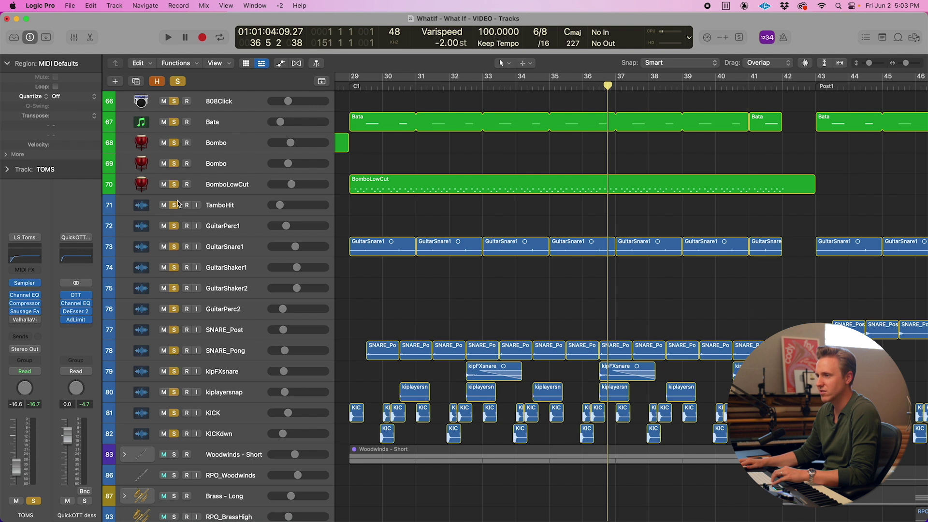
scroll(411, 215, left, 3)
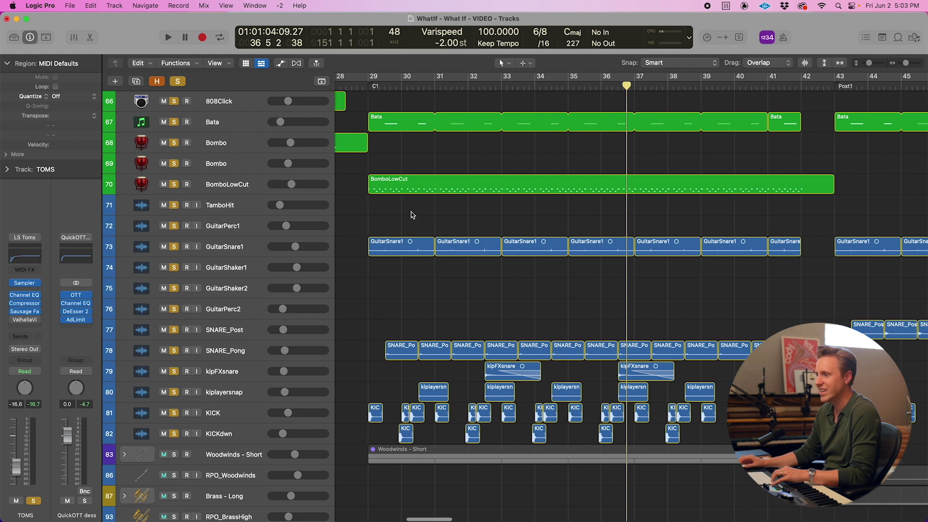
click(371, 86)
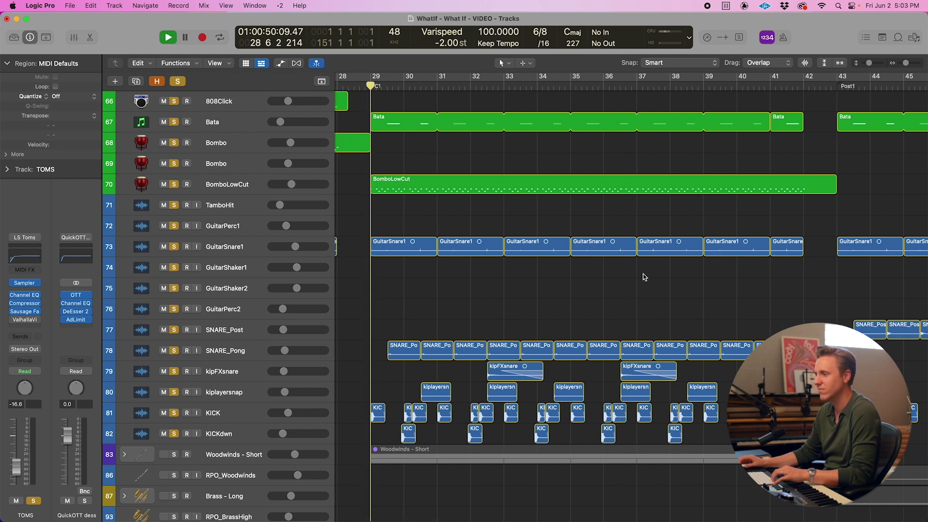
Step: Listen to the soloed percussion through C1 with the KICK track selected, examining its layers, and stop playback
scroll(658, 264, up, 3)
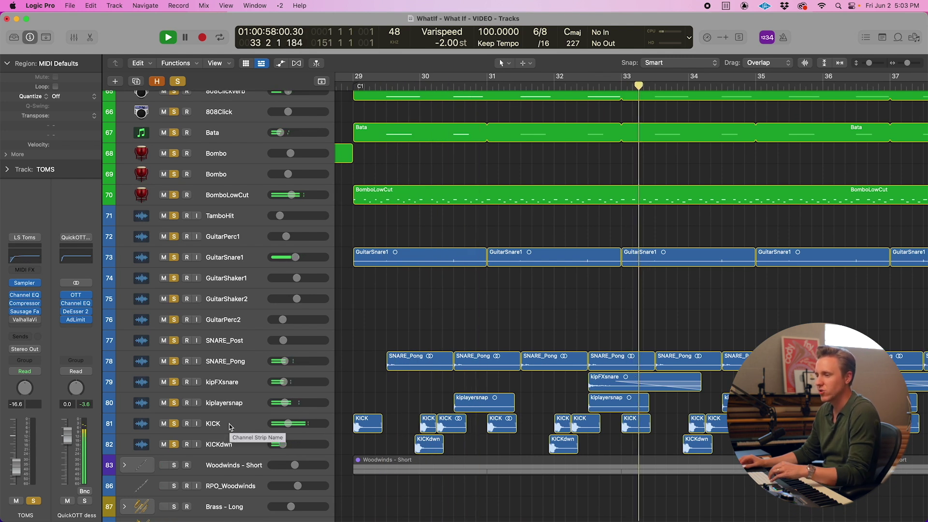
click(229, 425)
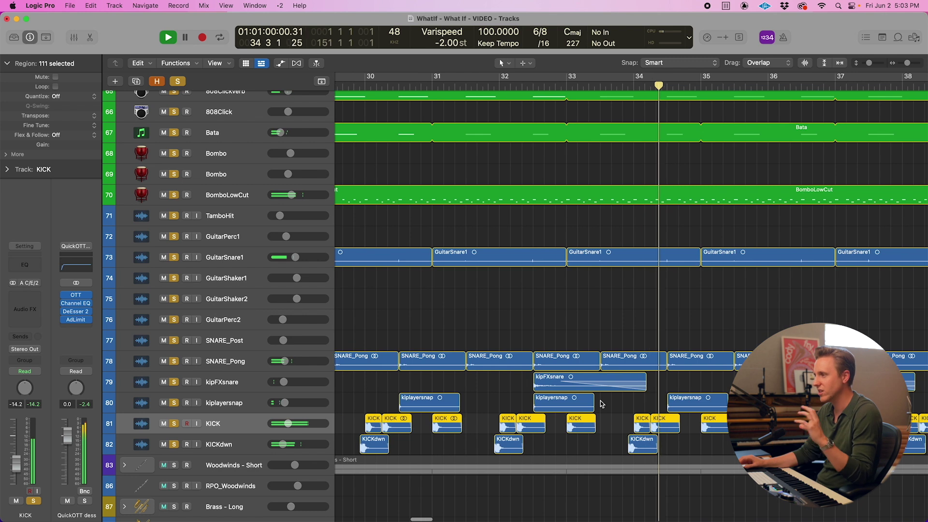
scroll(683, 397, up, 5)
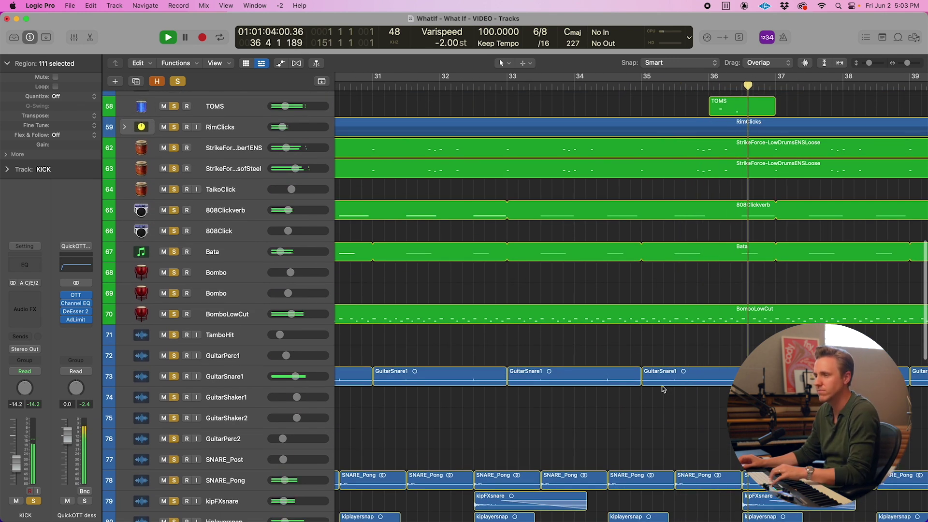
scroll(664, 387, down, 4)
scroll(630, 361, down, 6)
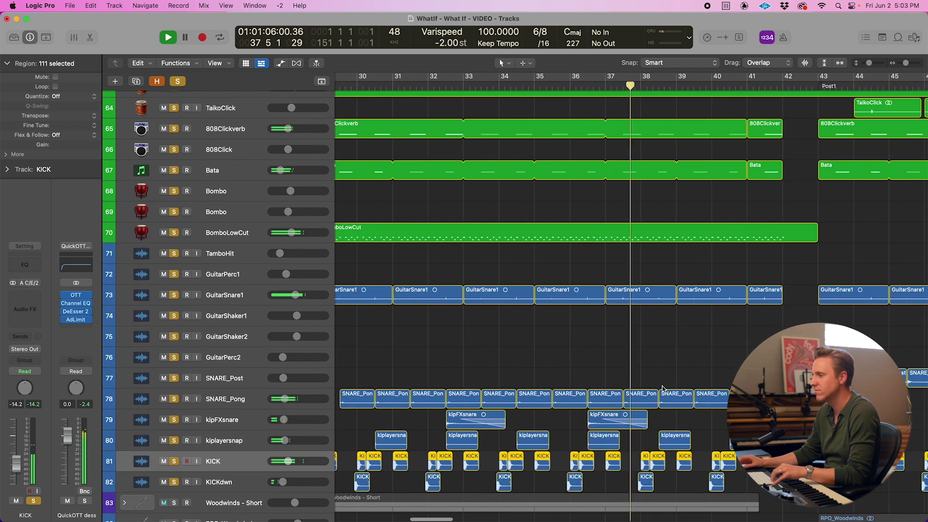
scroll(630, 361, down, 3)
scroll(420, 224, up, 10)
key(space)
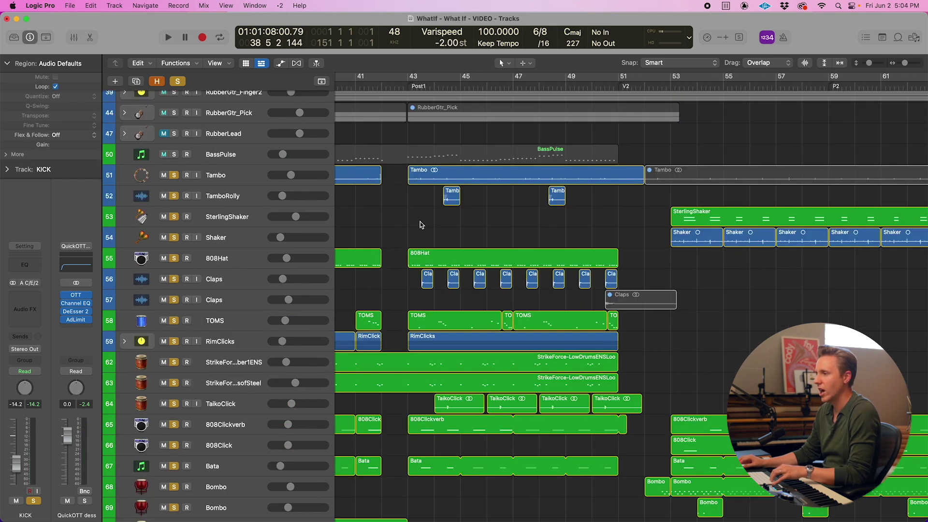
Step: Play the soloed percussion in the Post1 section, select the SNARE_Post track, and stop playback
key(super+Right)
key(super+Right)
key(space)
scroll(546, 241, up, 3)
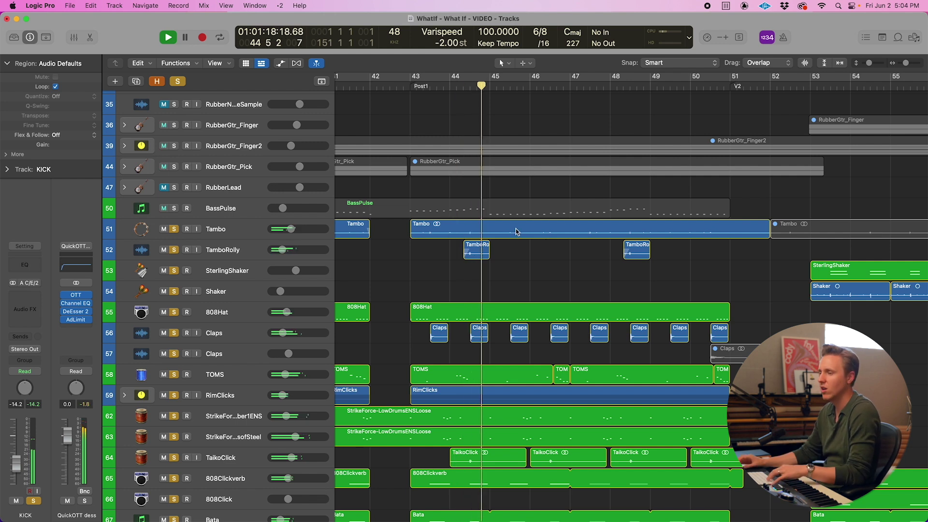
scroll(518, 232, down, 15)
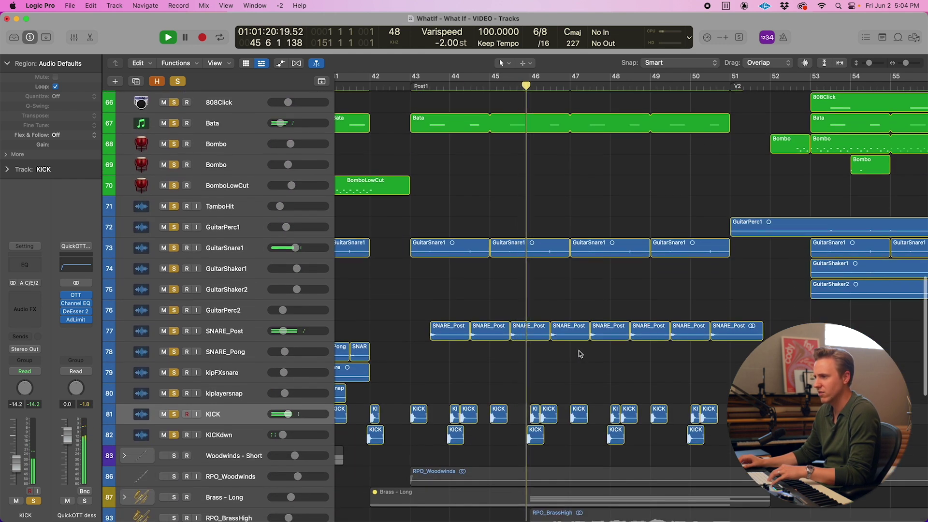
click(224, 333)
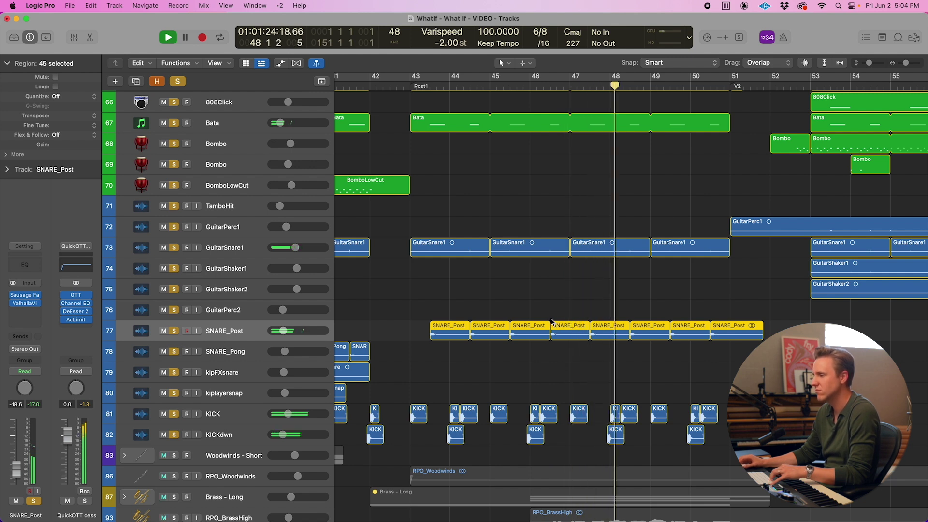
key(space)
Step: Audition the soloed BassPulse track from C1 with its Trilian instrument in view, and close the instrument window
click(539, 317)
scroll(538, 316, up, 3)
scroll(536, 317, down, 5)
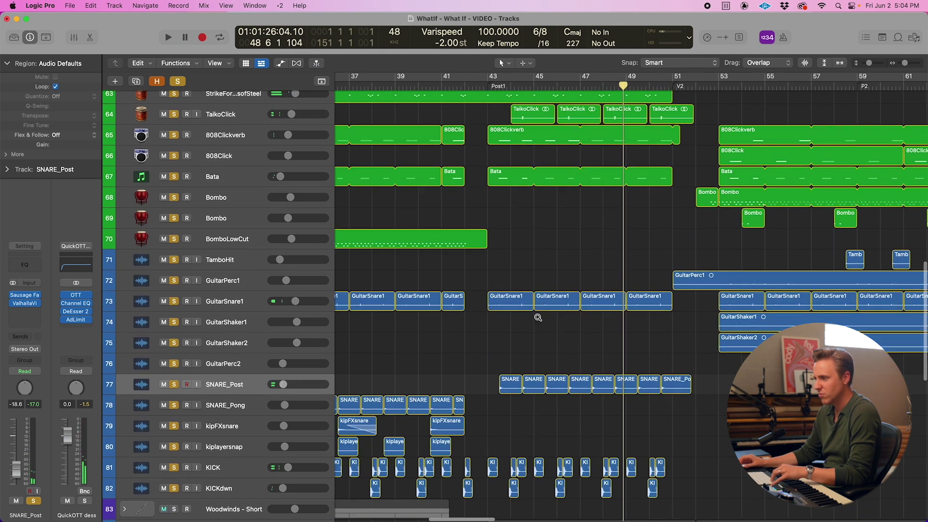
scroll(567, 321, up, 10)
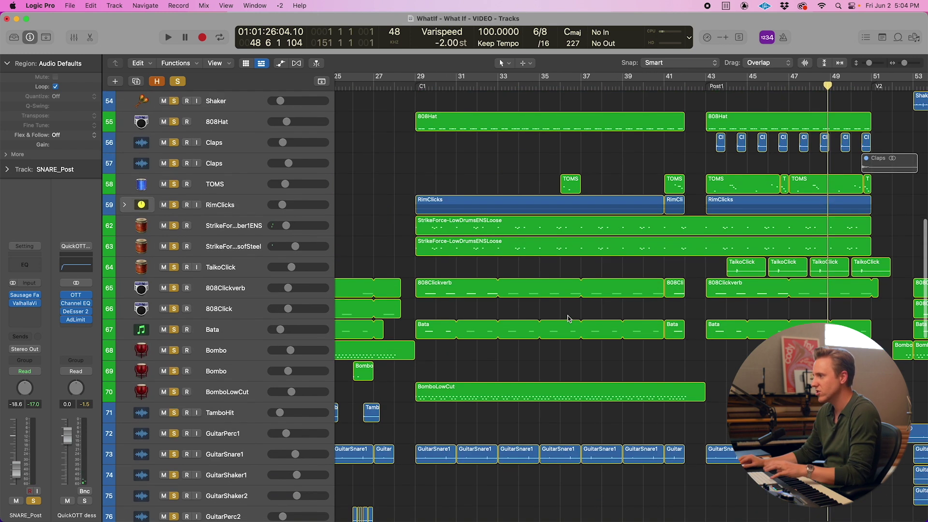
scroll(568, 319, up, 2)
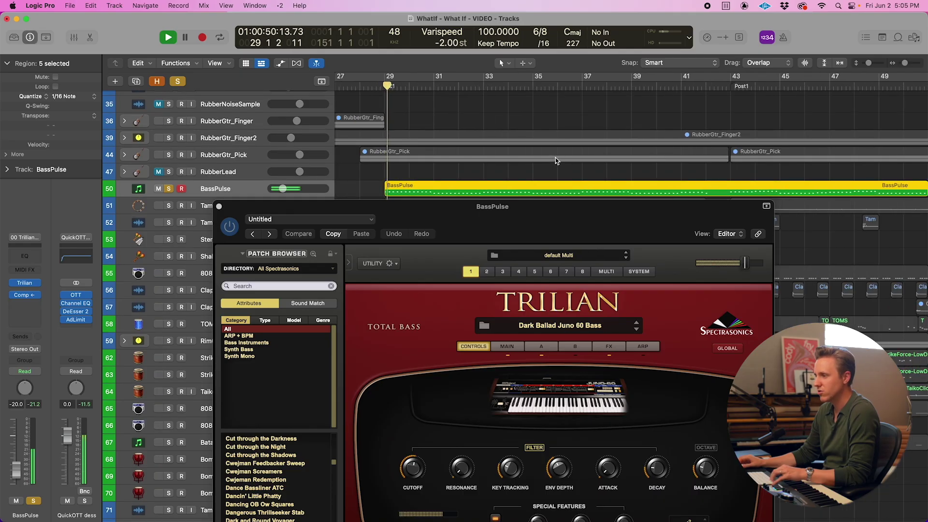
drag(560, 212, 613, 111)
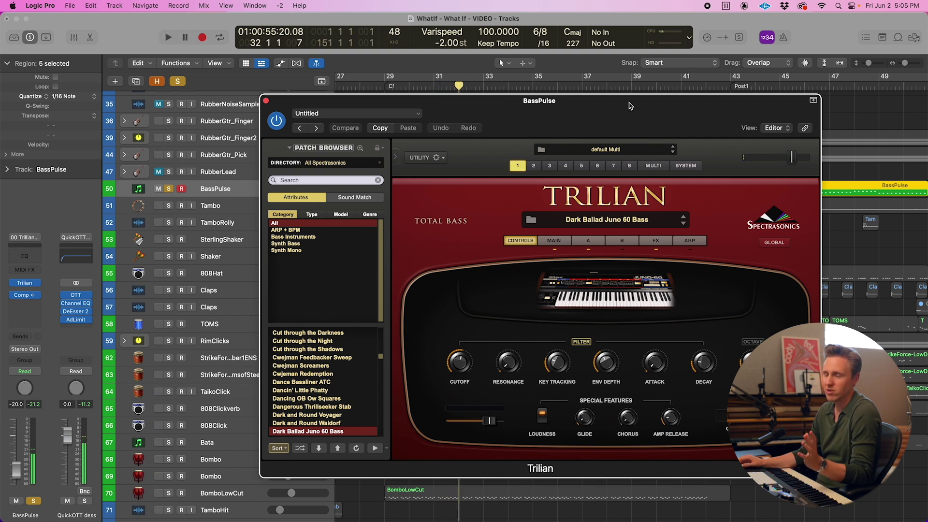
drag(627, 109, 619, 105)
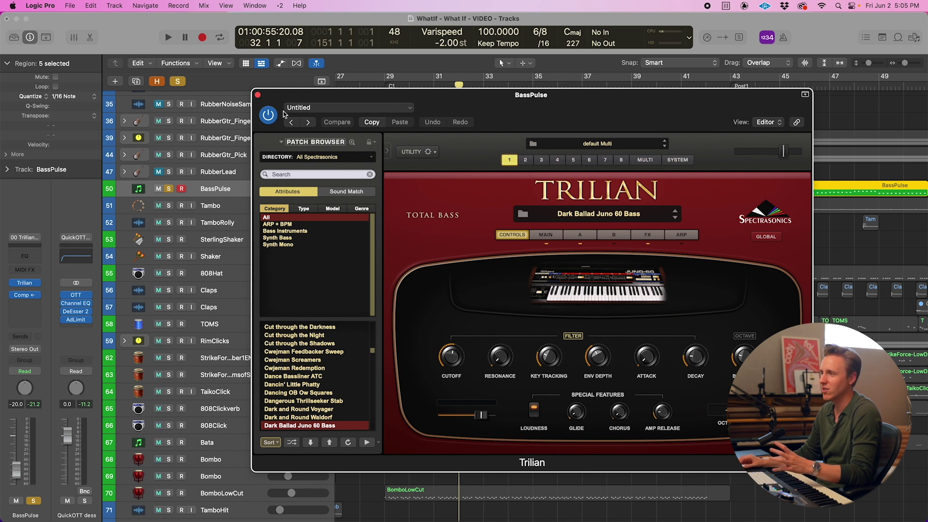
click(258, 95)
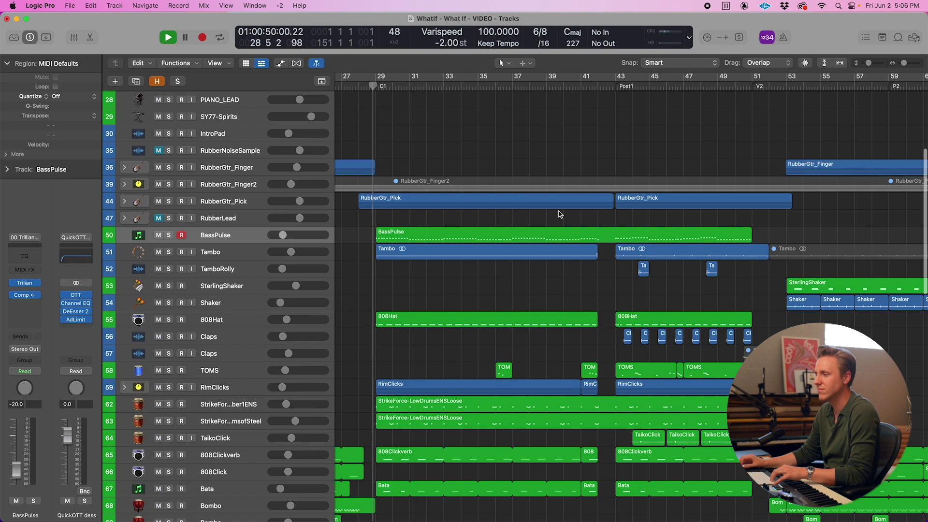
Step: Play the full mix from C1 and briefly solo the Perc - Bells / Mallet track to hear the marimba
scroll(554, 236, down, 15)
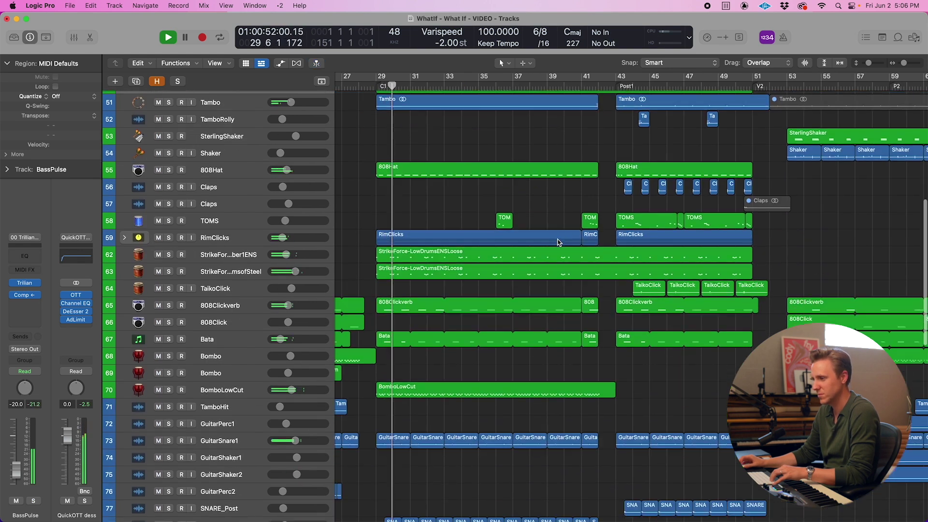
scroll(556, 242, down, 5)
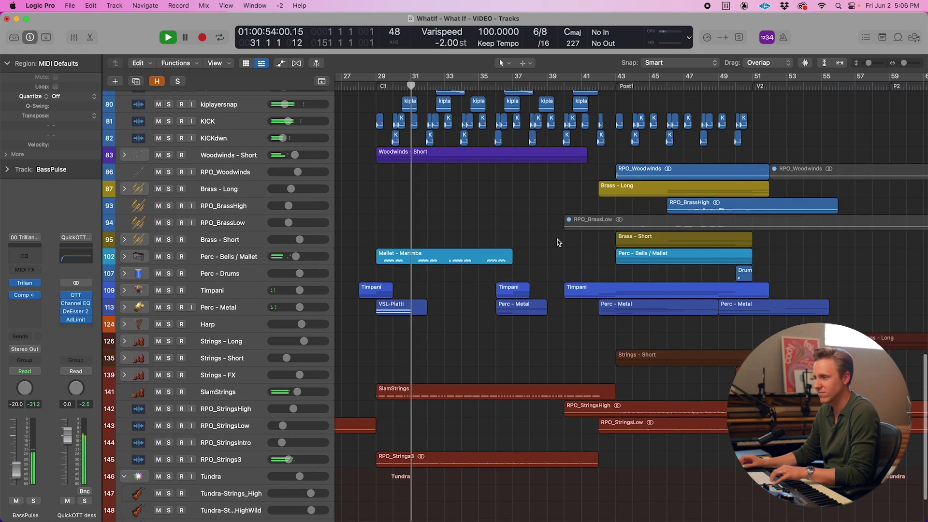
key(super+Right)
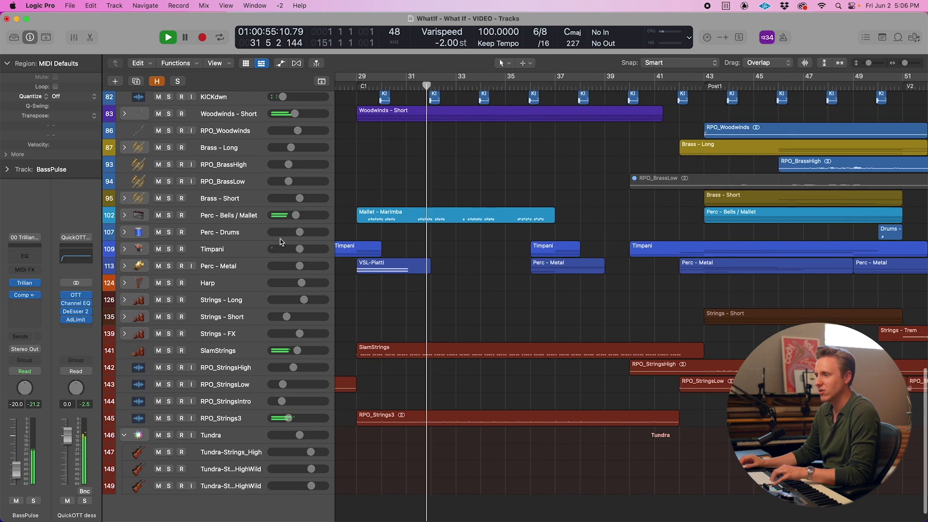
click(169, 216)
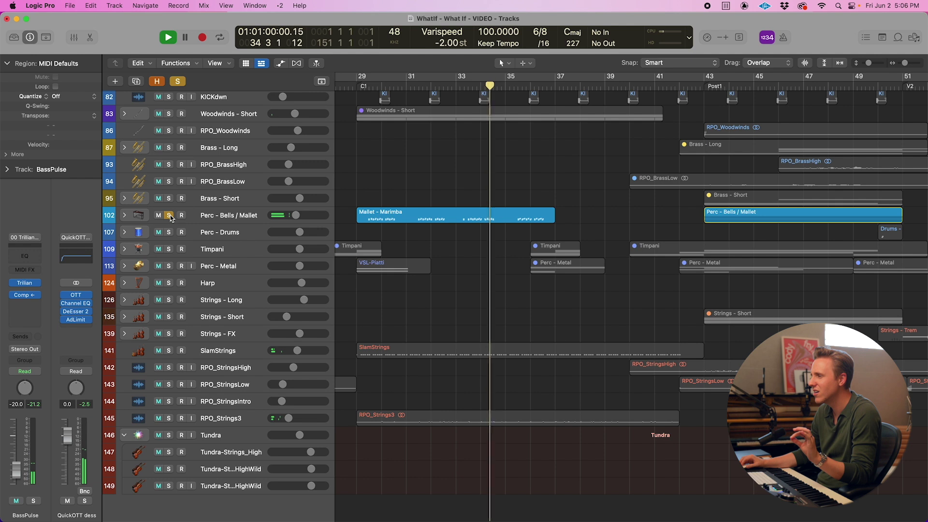
click(169, 215)
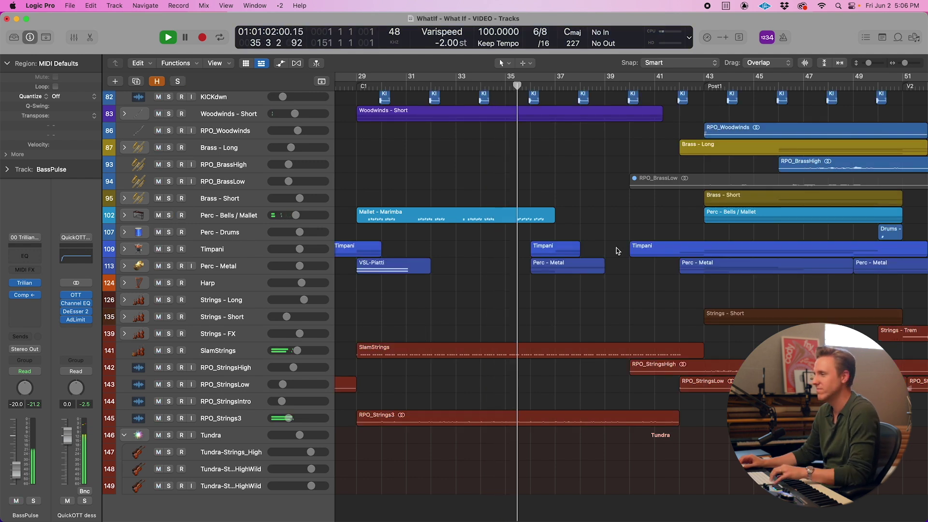
Step: Solo the Timpani and Perc - Metal tracks during playback and listen to them into the Post1 section
scroll(613, 248, down, 5)
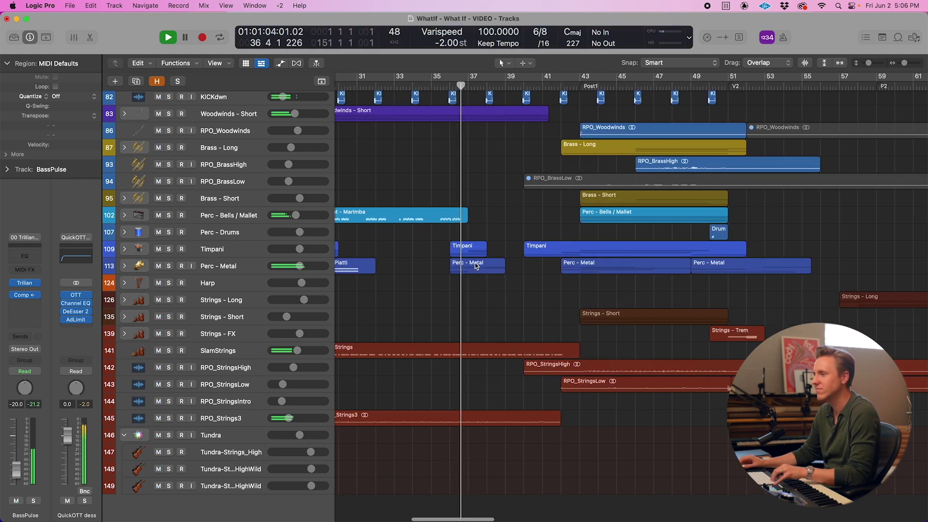
scroll(477, 270, up, 2)
scroll(480, 277, right, 5)
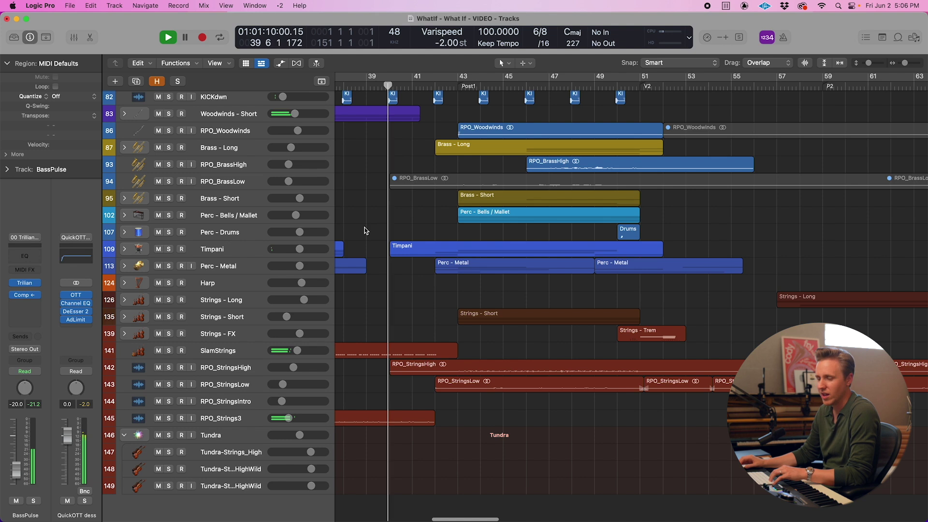
click(169, 249)
click(169, 266)
scroll(372, 242, up, 2)
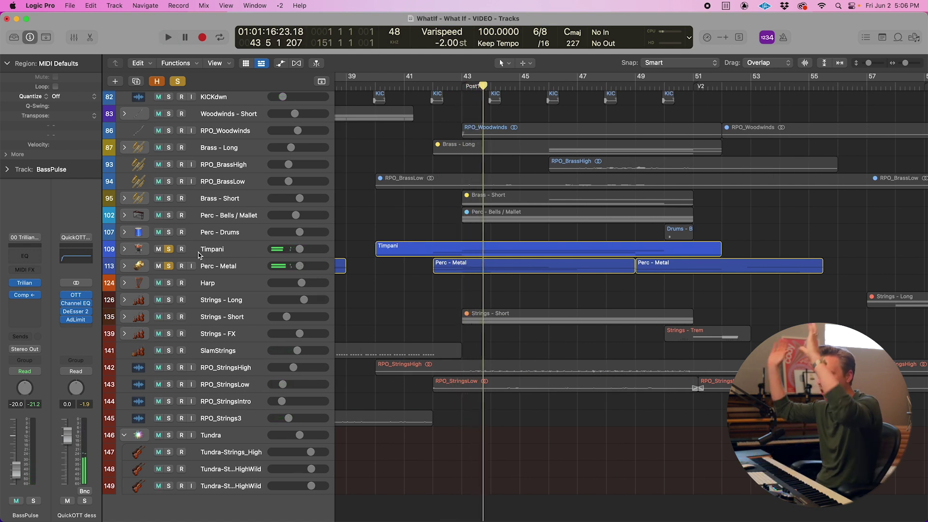
Step: Clear the Timpani and Perc - Metal solos and play the full mix through the end of Post1 into V2
alt+click(169, 249)
scroll(548, 227, down, 2)
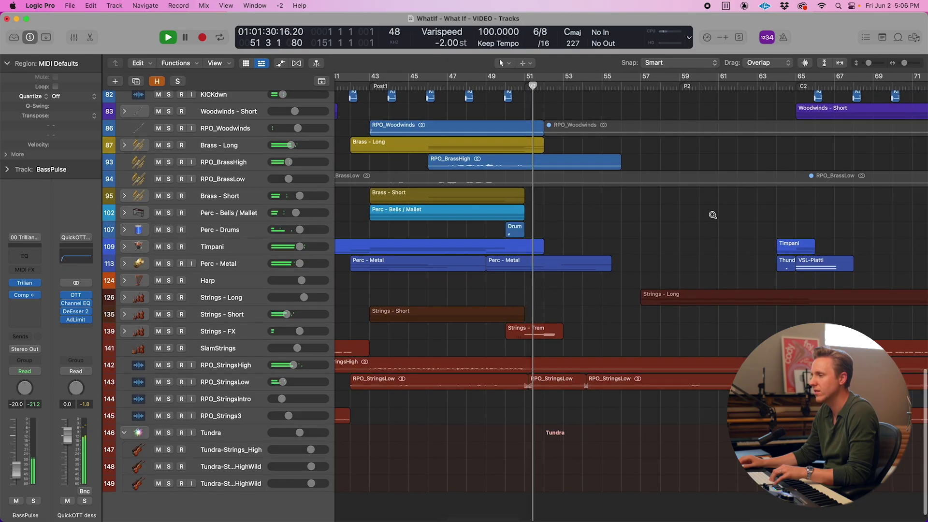
scroll(713, 215, up, 10)
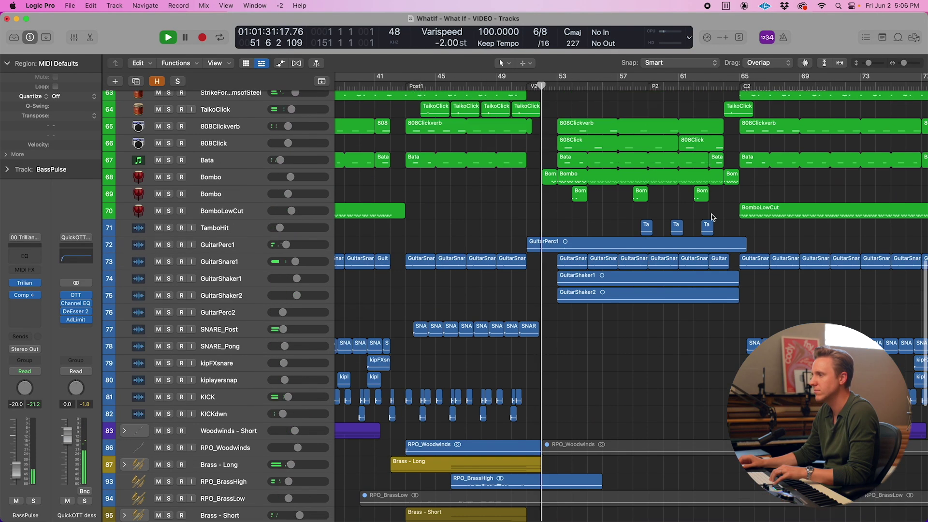
scroll(711, 214, up, 15)
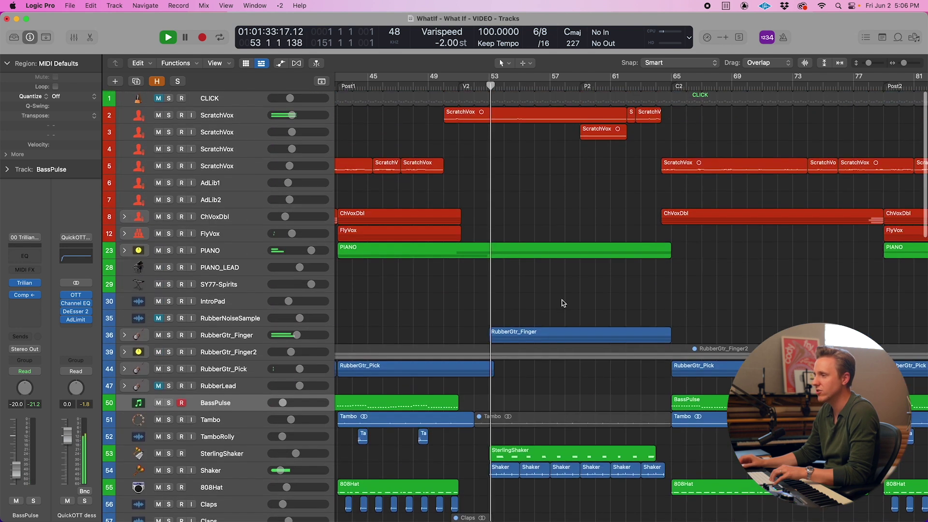
Step: Expand the PIANO stack and audition PianoV2Rough on its own during V2, ending with its solo turned off
scroll(455, 241, down, 2)
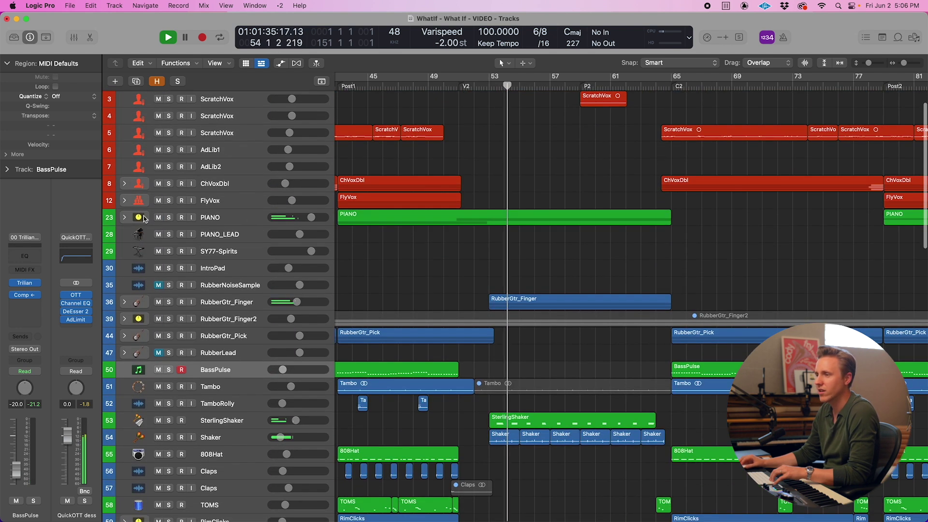
click(125, 217)
click(169, 236)
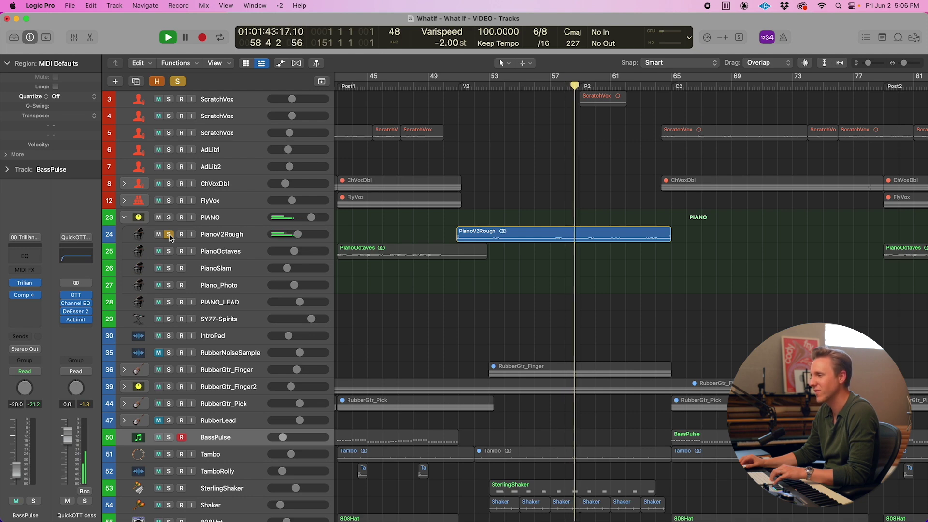
click(169, 236)
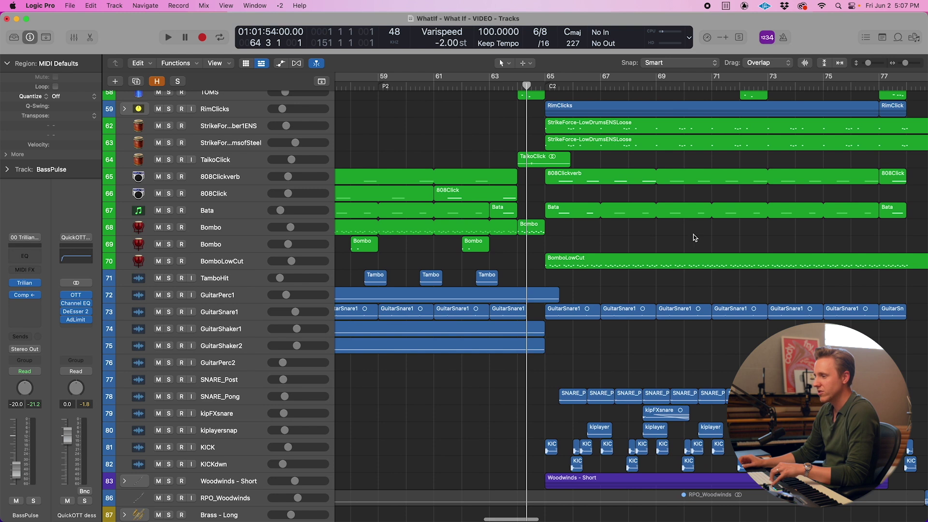
Step: Audition Vc - PerfLegLOUD, Vc - ConSord and RPO_StringsLow soloed in C2, stop playback, and clear the solos
scroll(695, 237, down, 15)
scroll(694, 236, up, 1)
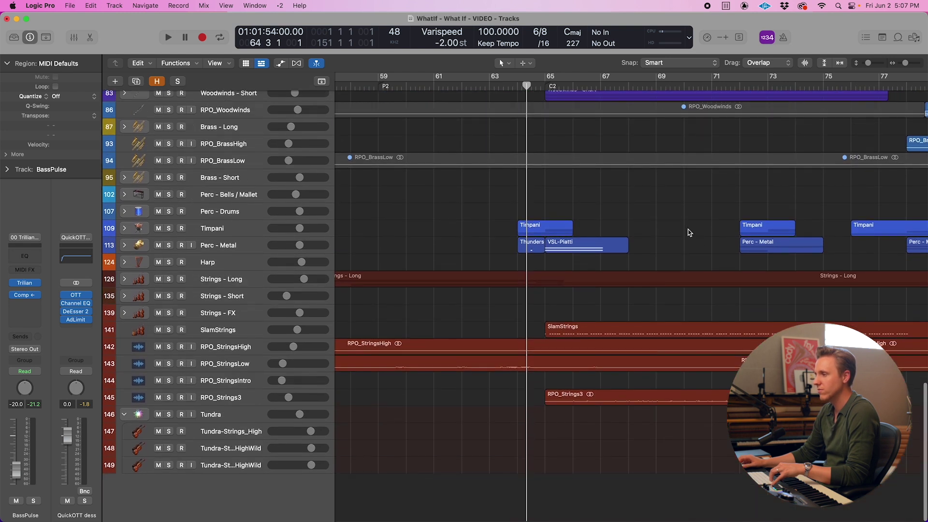
key(cmd+Right)
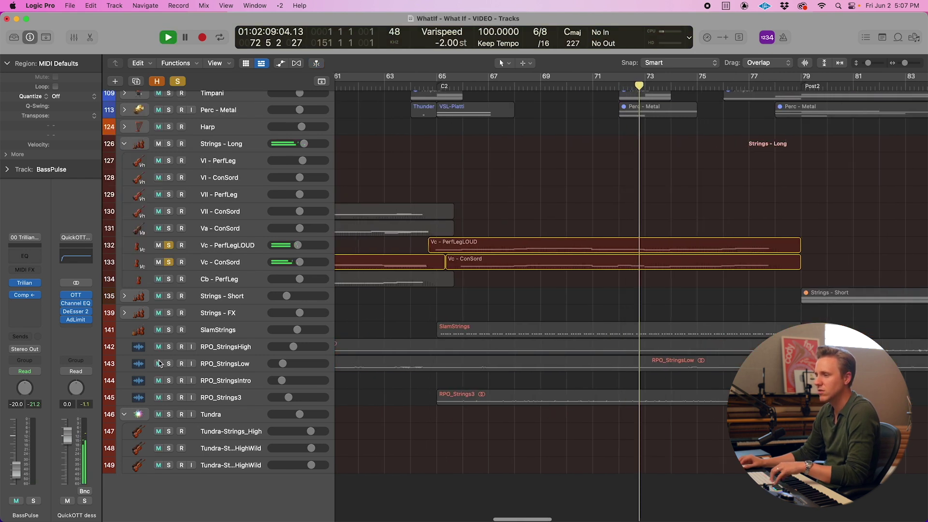
click(167, 363)
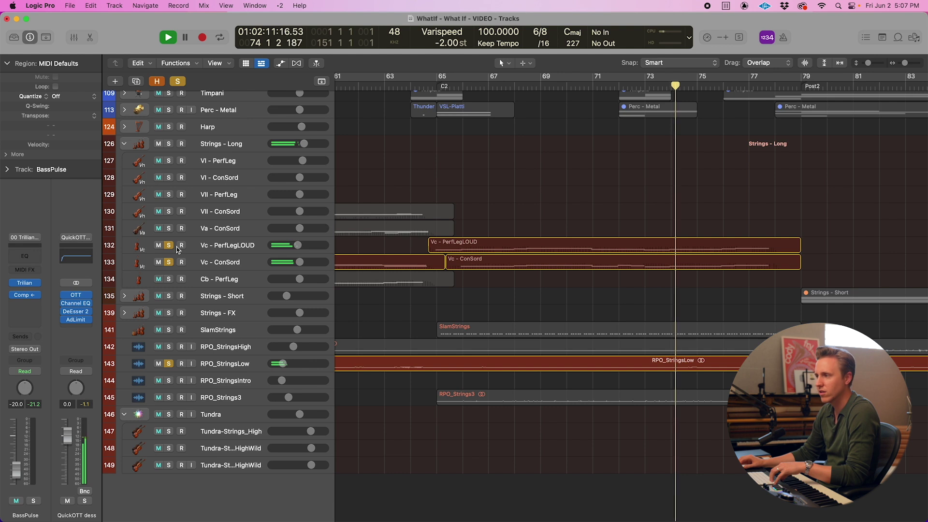
key(space)
alt+click(168, 245)
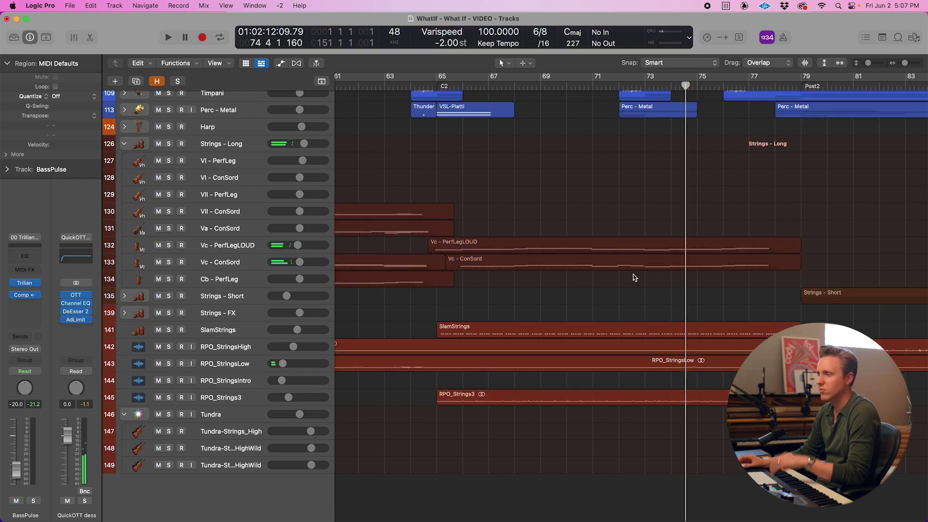
Step: Solo the RPO_Woodwinds track and play its run from just before Post2, stopping shortly after the section starts
key(super+Left)
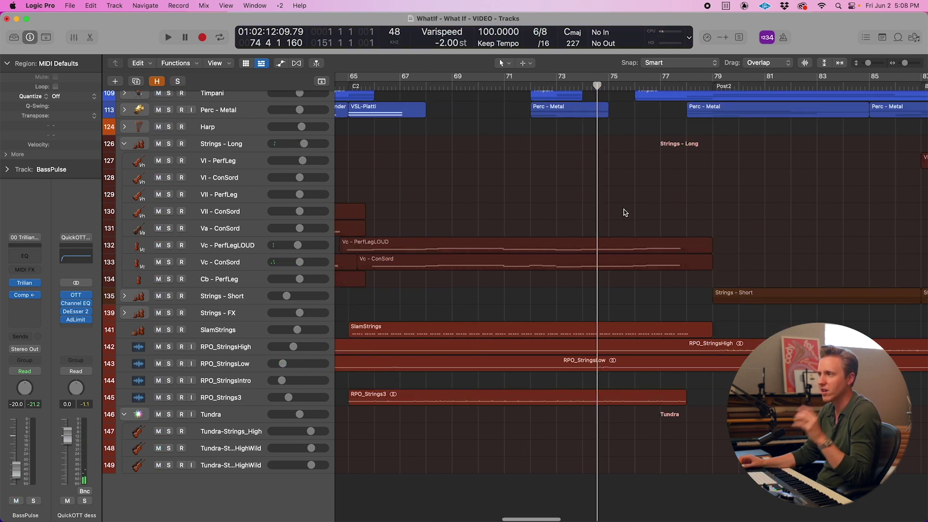
scroll(622, 213, up, 10)
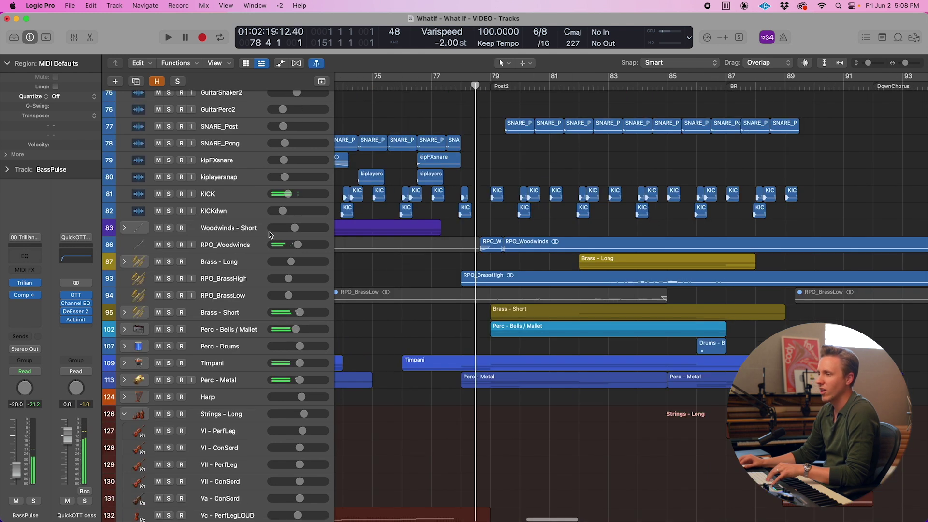
click(250, 244)
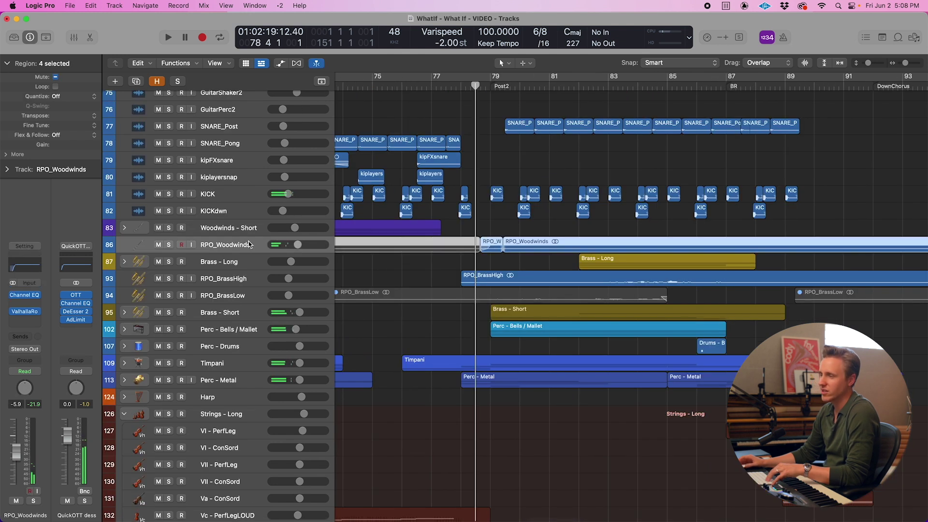
key(s)
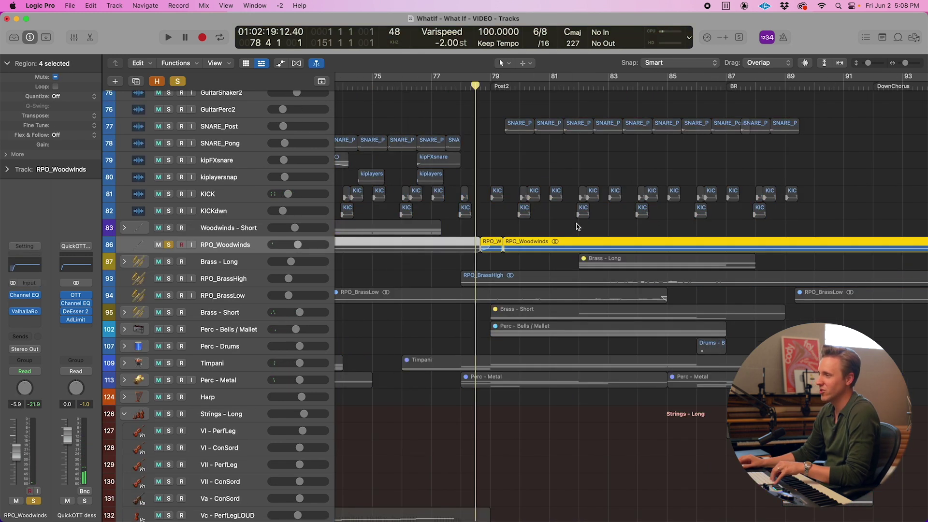
key(super+Right)
key(super+Right)
key(space)
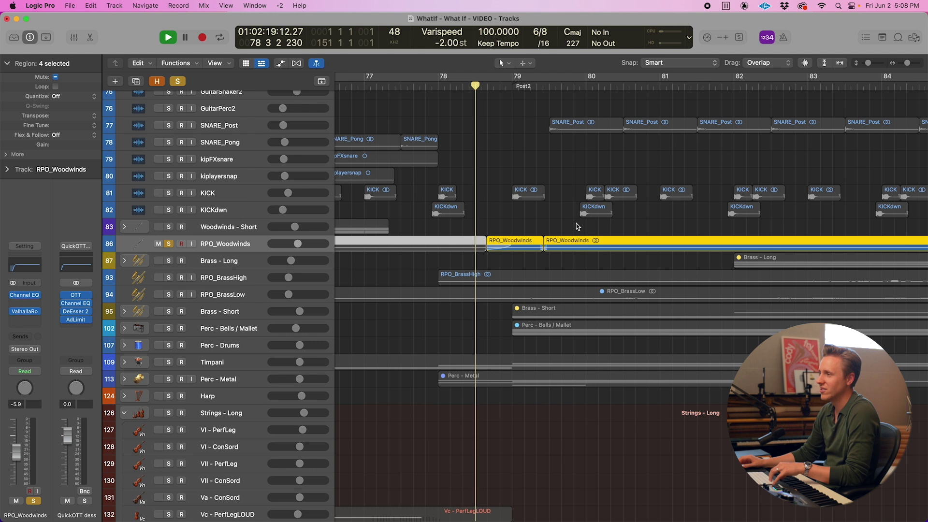
key(space)
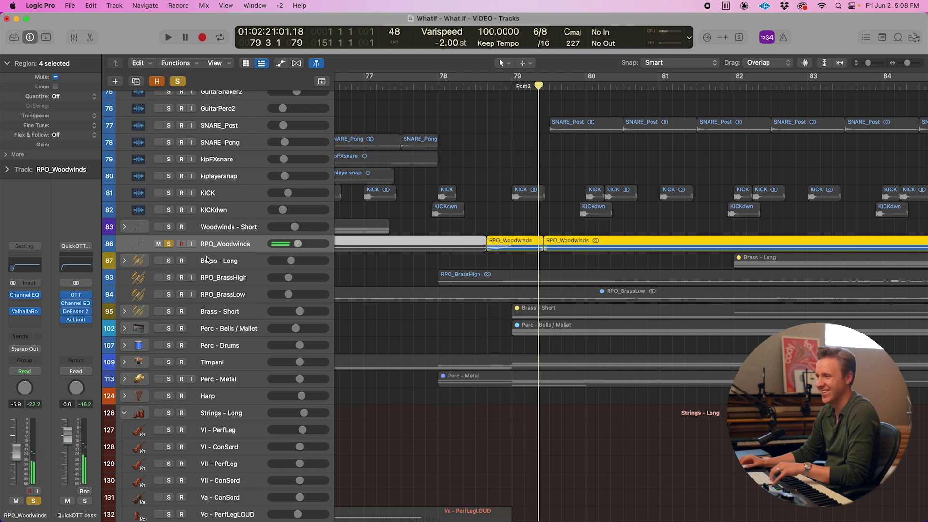
Step: Unsolo RPO_Woodwinds and play the full mix from the start of the Post2 section
click(170, 244)
click(509, 84)
key(space)
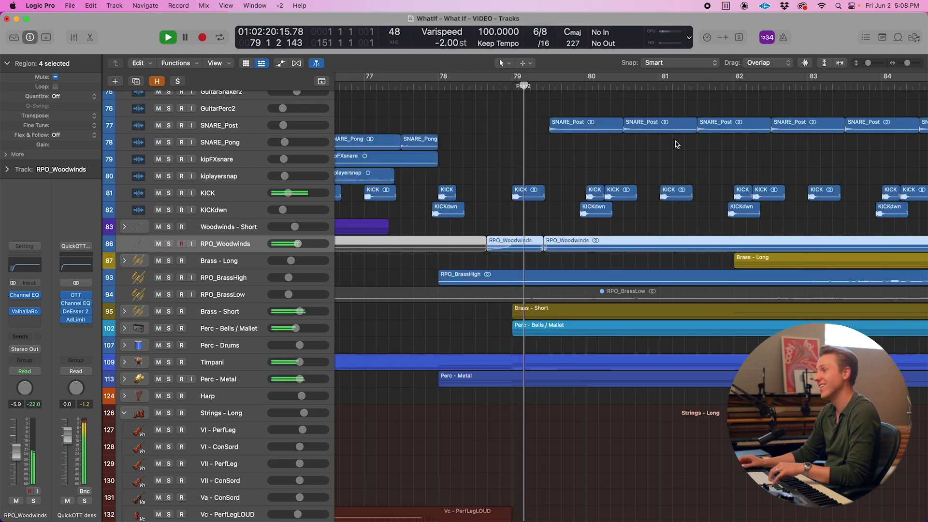
scroll(613, 192, down, 5)
scroll(614, 193, down, 2)
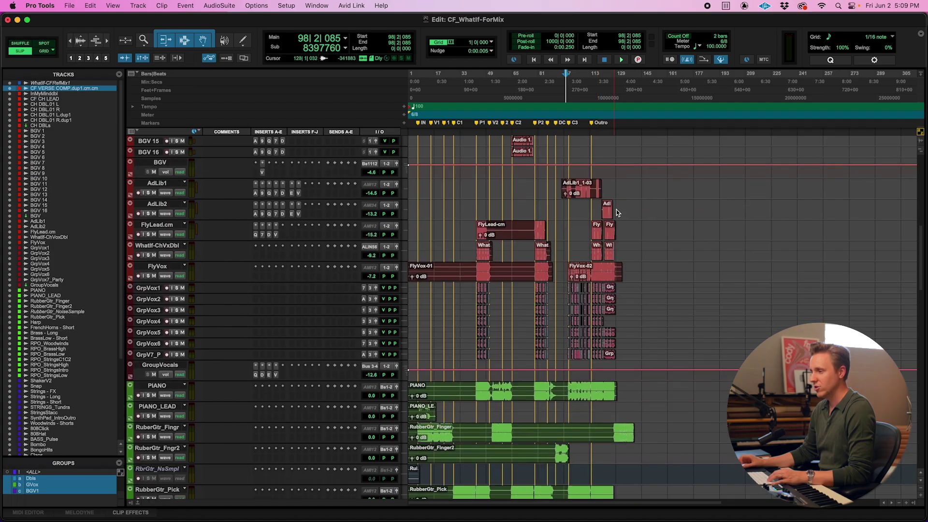
Step: Switch to the CF_WhatIf-ForMix session in Pro Tools and look over its vocal, instrument and percussion tracks
scroll(617, 213, down, 20)
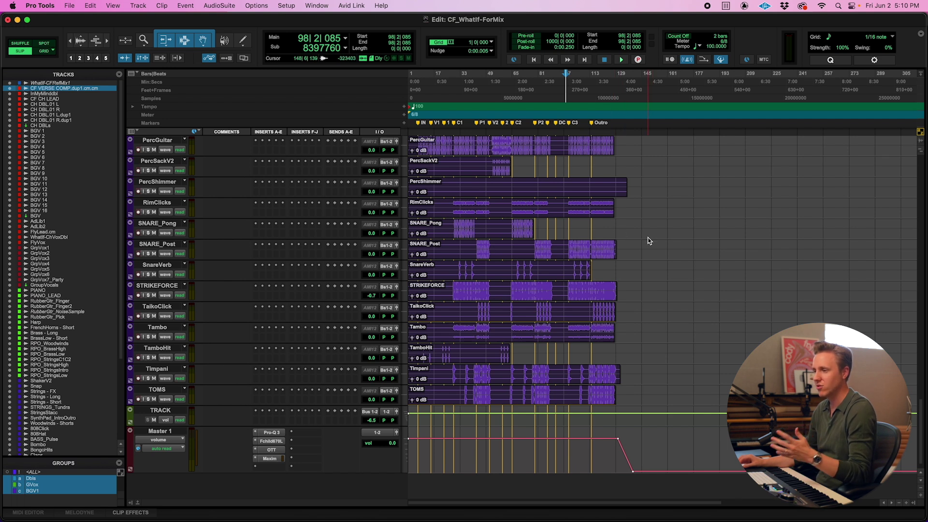
scroll(647, 239, up, 20)
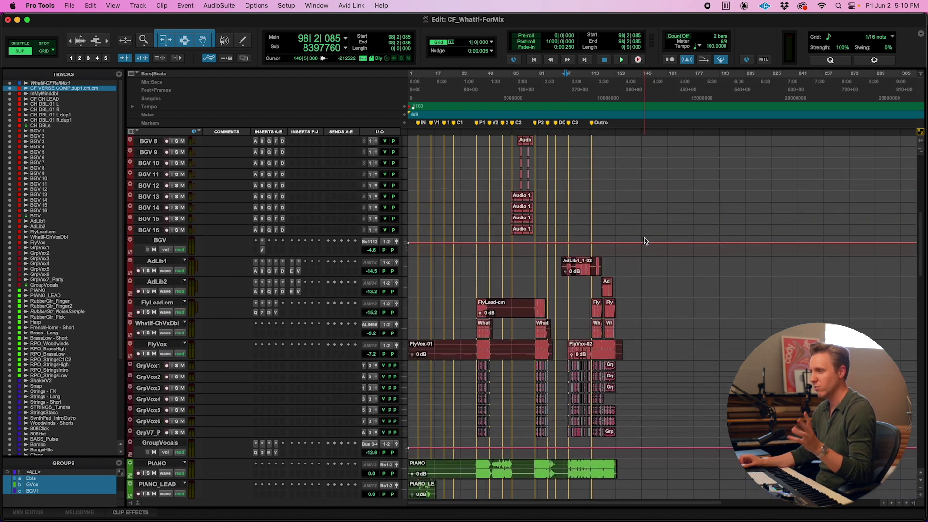
scroll(646, 239, down, 10)
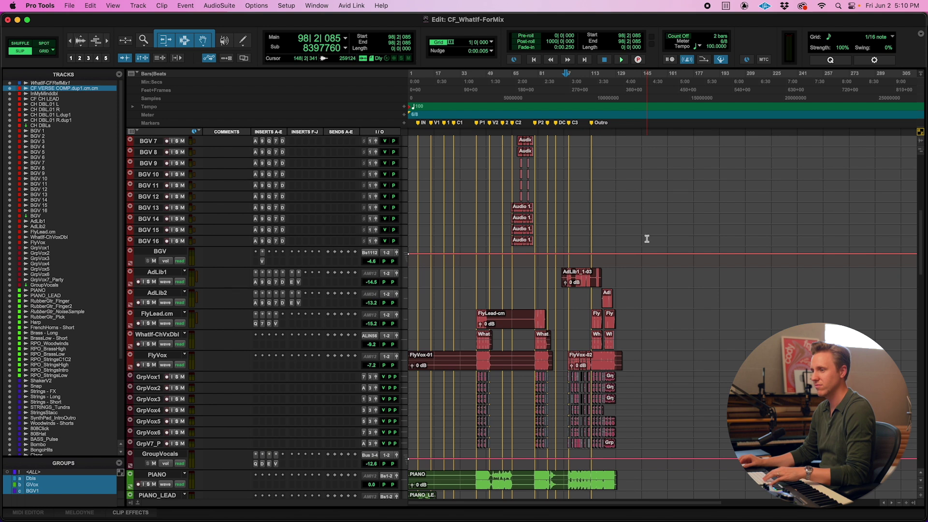
scroll(648, 240, down, 3)
scroll(649, 241, up, 10)
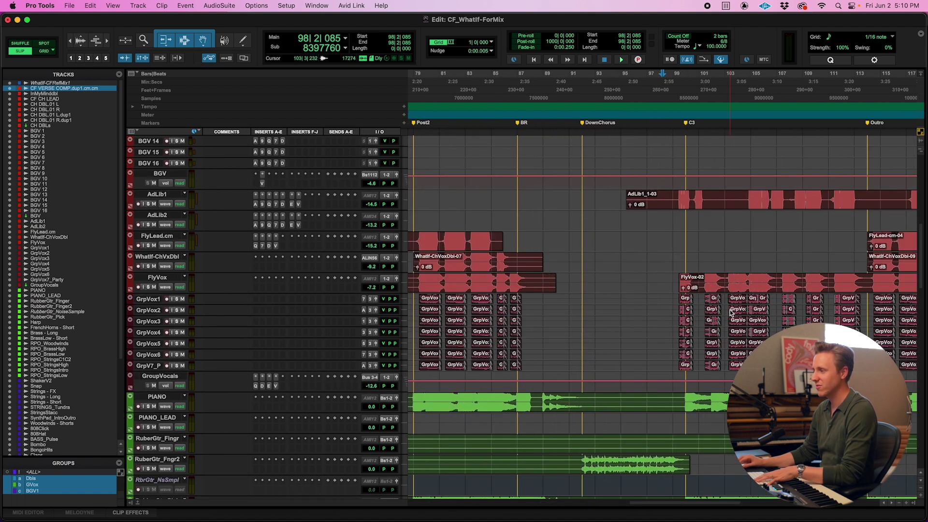
Step: Play the C3 section from just before its marker and audition the orchestral tracks, including the short French horns
scroll(720, 313, left, 6)
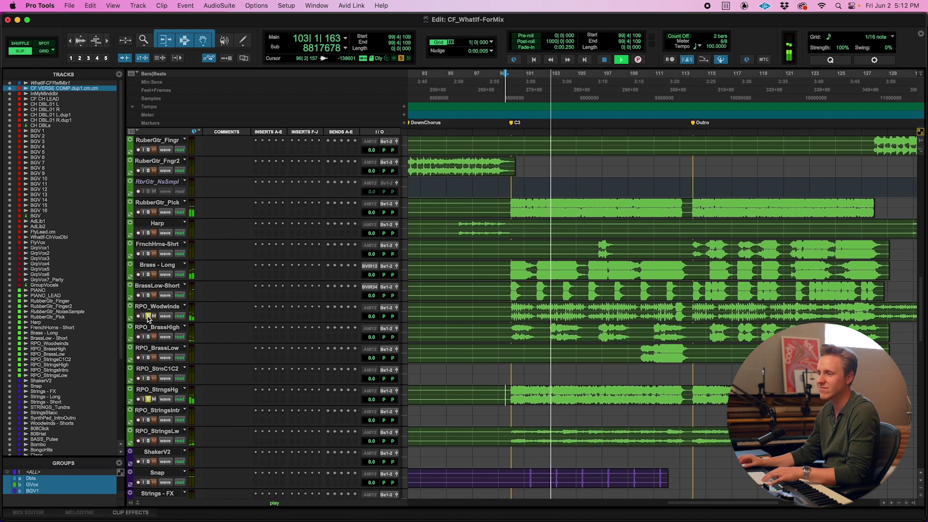
click(504, 290)
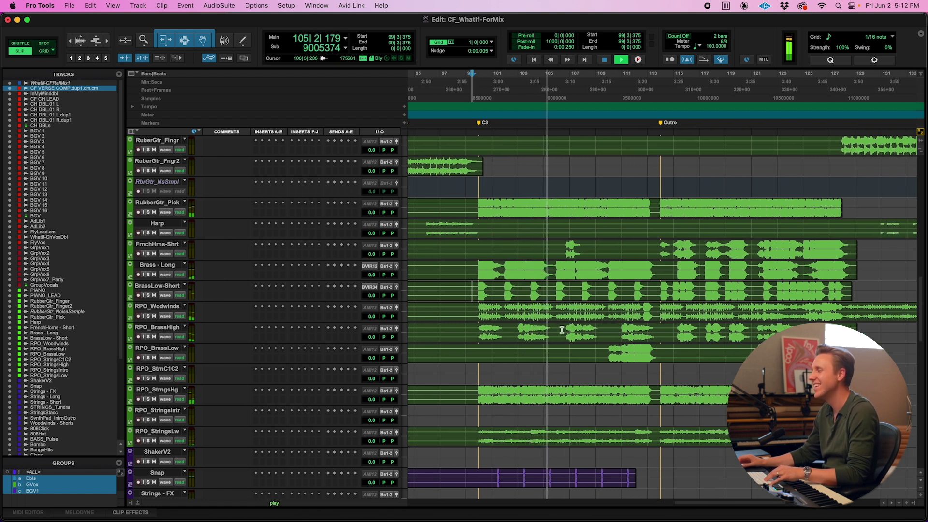
click(148, 254)
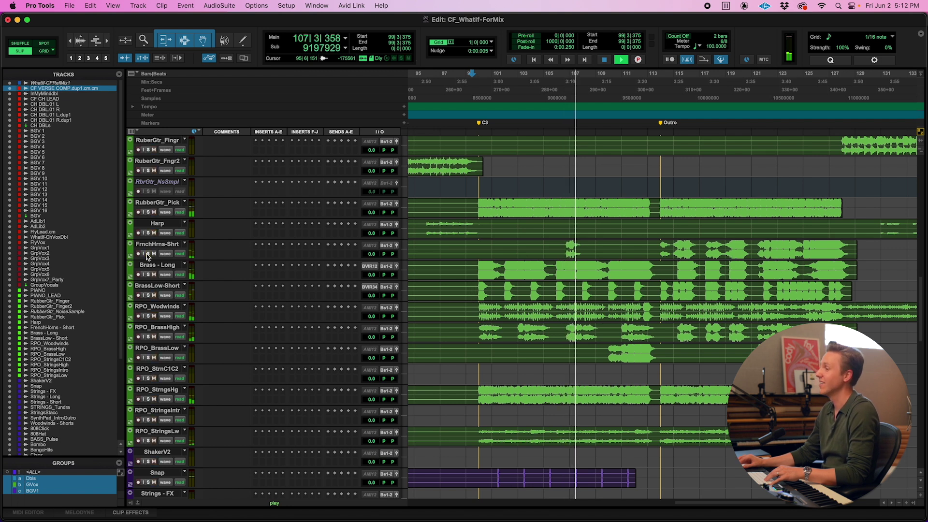
scroll(482, 296, right, 5)
scroll(532, 290, left, 10)
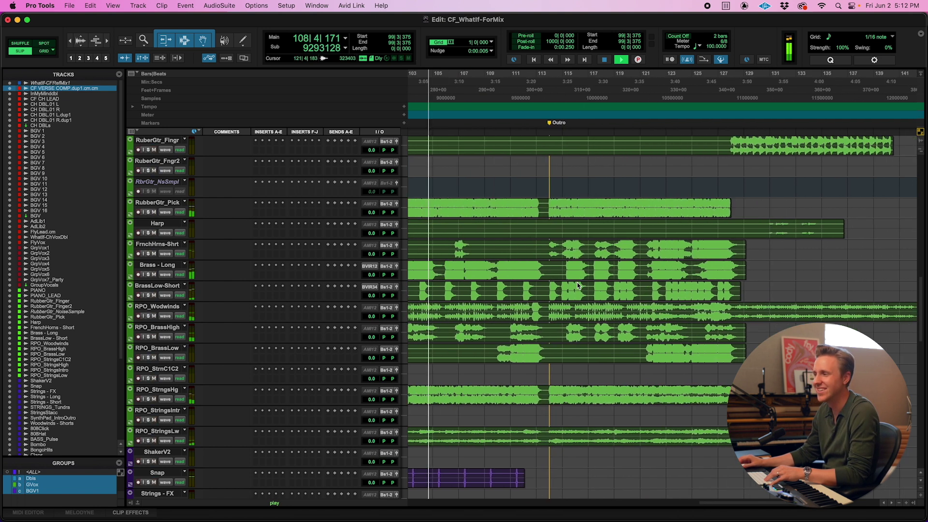
scroll(522, 310, right, 2)
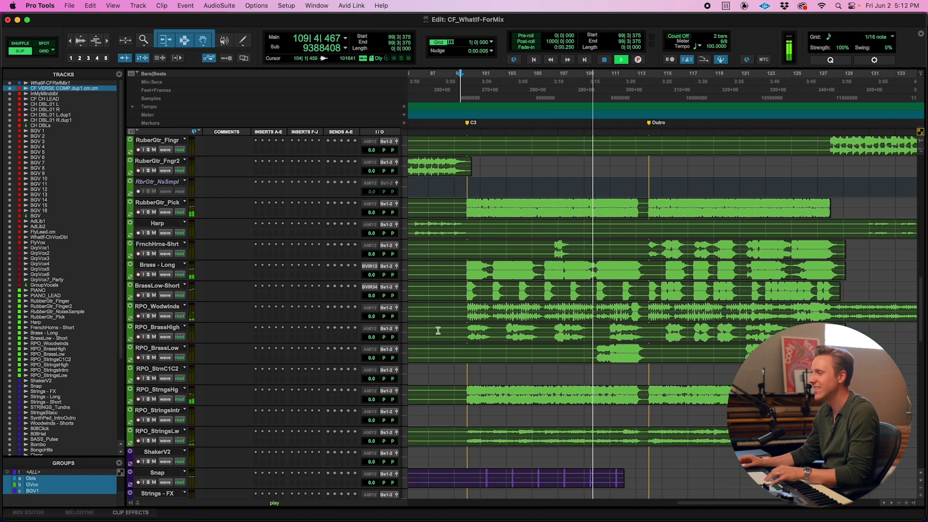
Step: Audition the RPO_BrassHigh and RPO_BrassLow tracks soloed at the end of C3, and play the full mix through the Outro
click(148, 357)
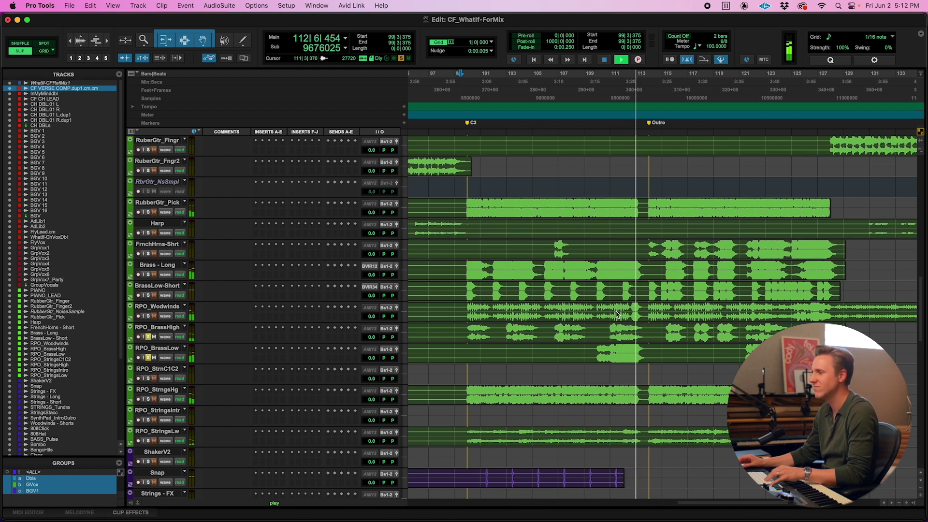
scroll(616, 315, right, 5)
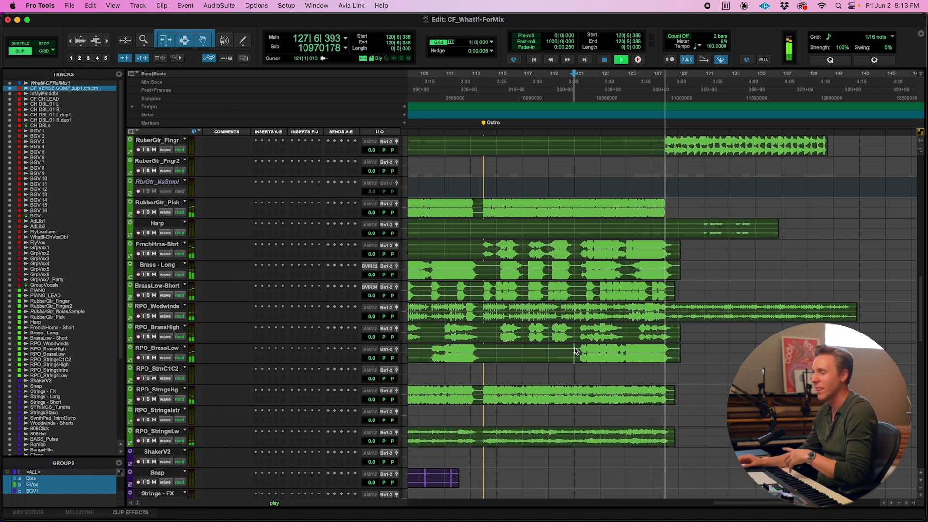
key(super+])
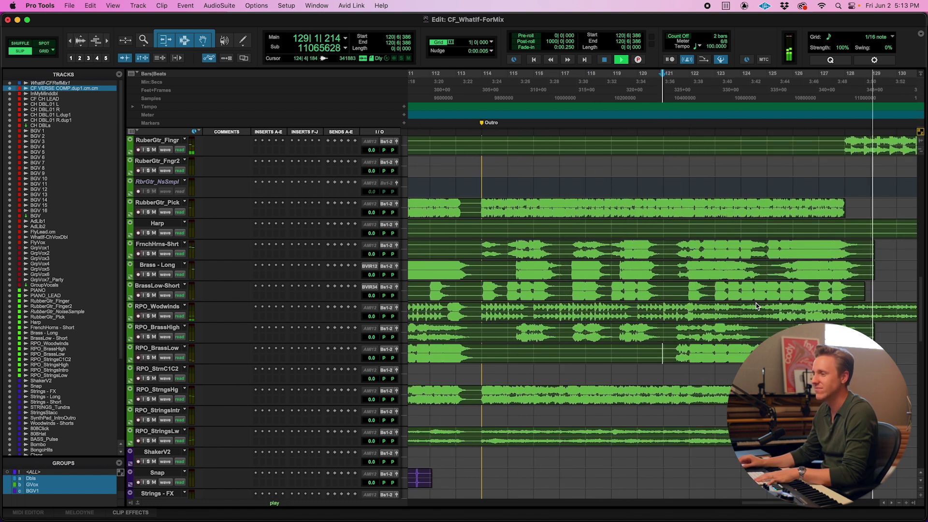
Step: Play the Post2 section repeatedly while soloing the FlyLead.cm, WhatIf-ChVxDbl, FlyVox and GrpVox vocal tracks in turn
scroll(756, 303, up, 3)
scroll(756, 303, right, 5)
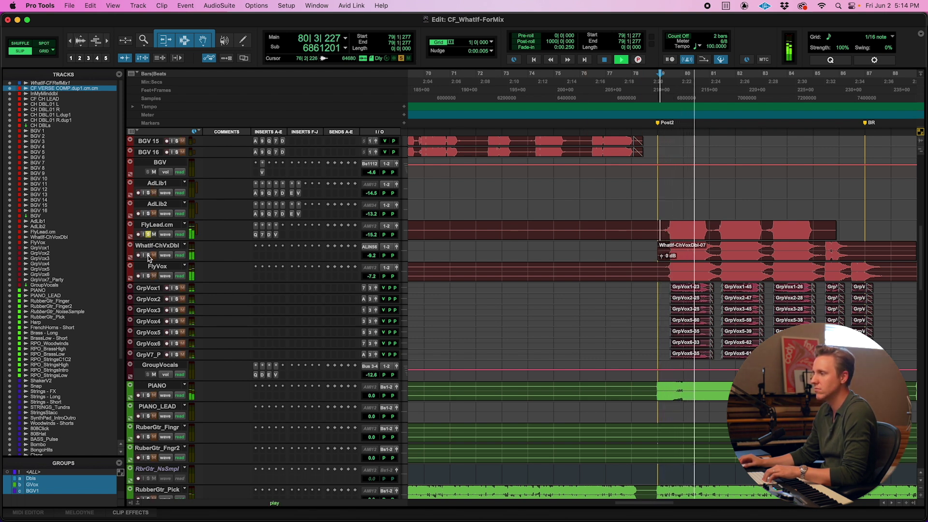
key(space)
key(space)
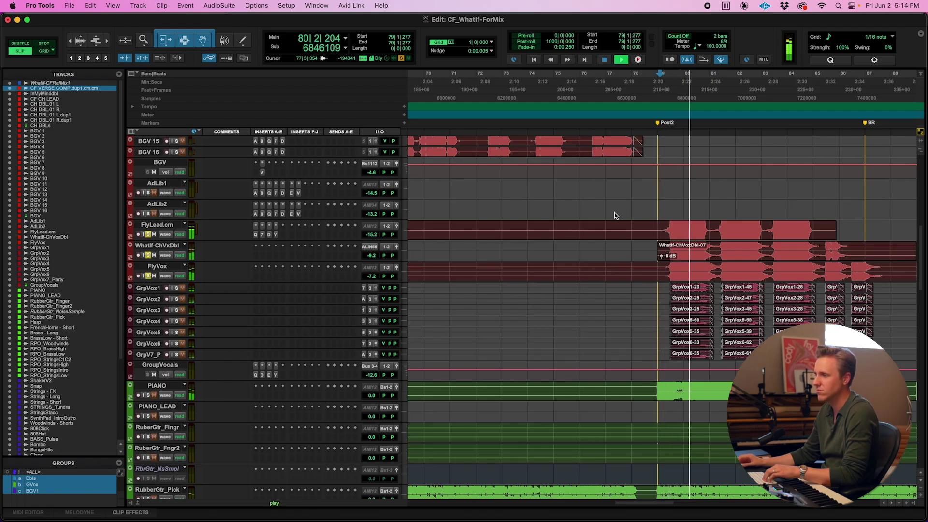
key(space)
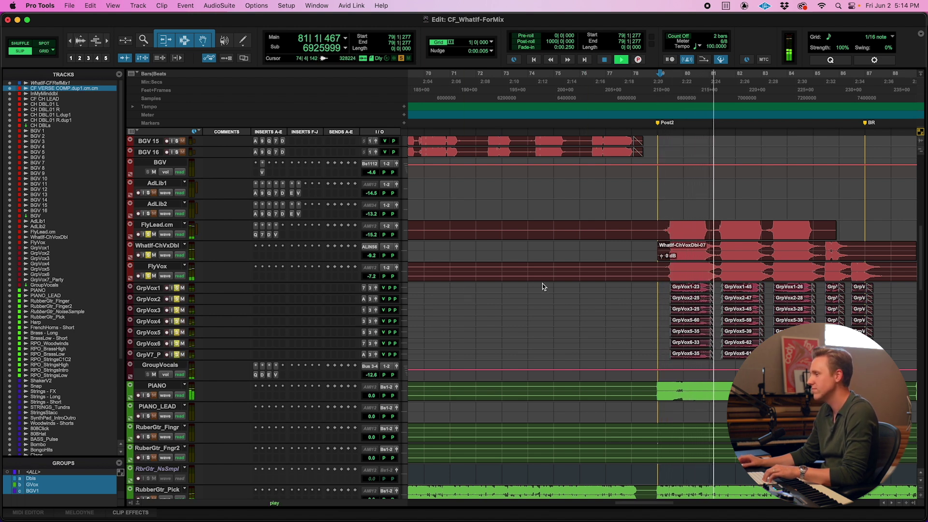
scroll(623, 288, right, 3)
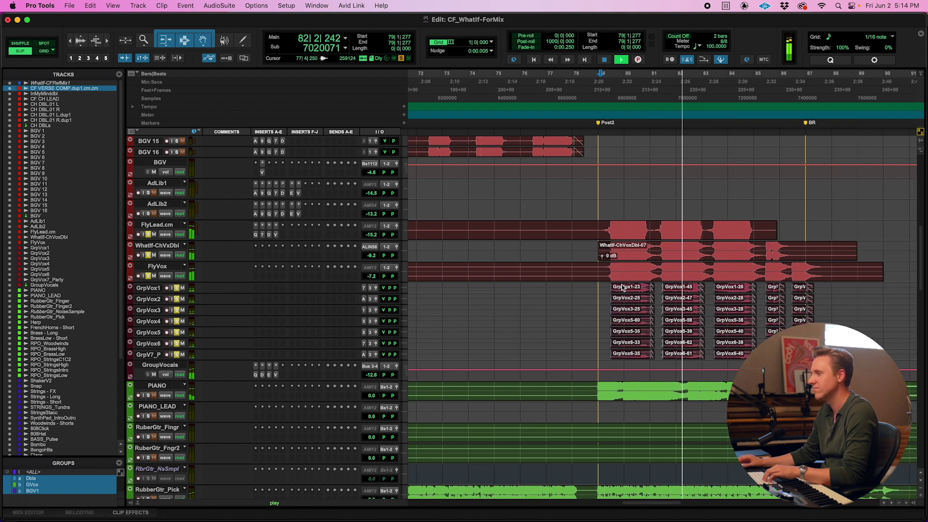